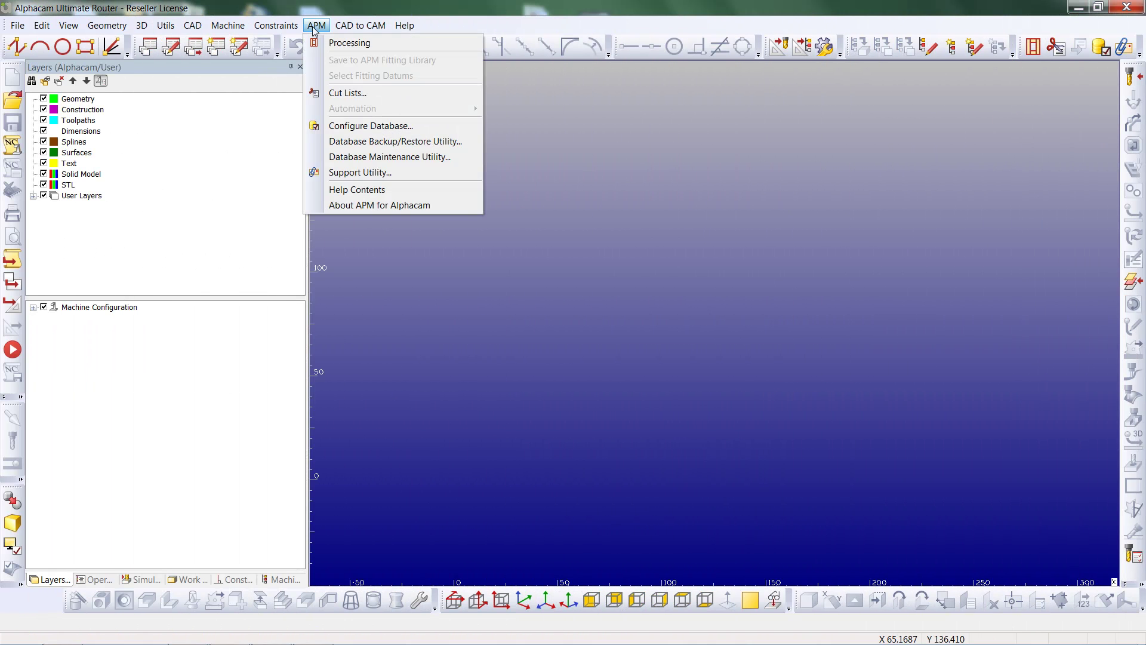
# Step: Launch APM Processing and expand the Simple Assembly drawing's components in the Library tree
pyautogui.click(337, 45)
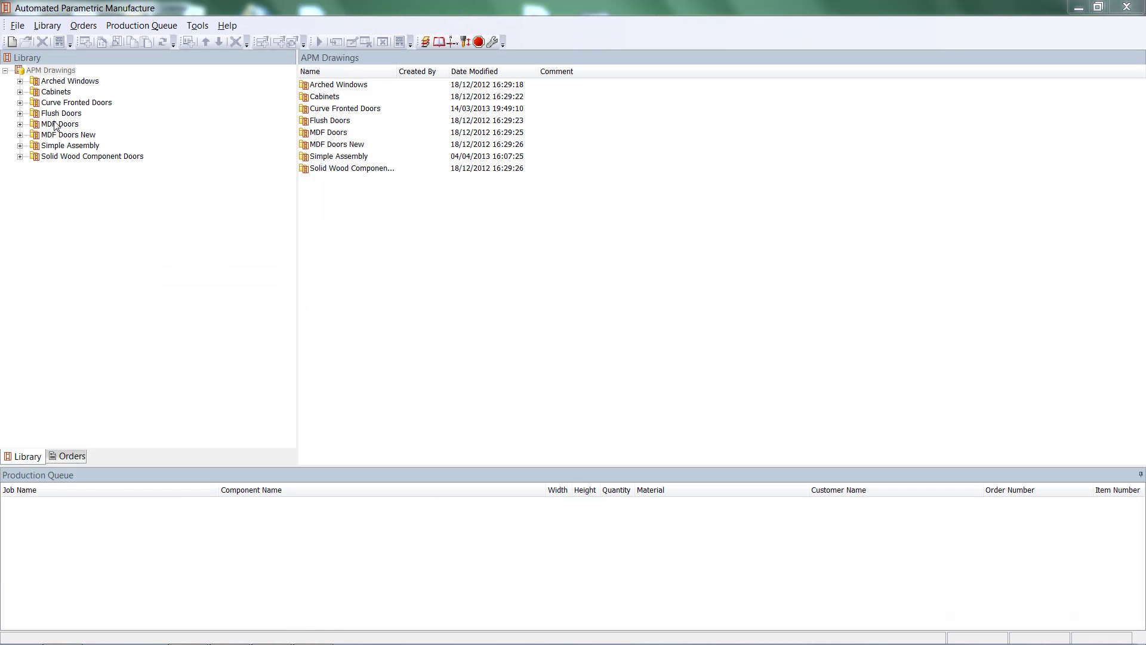
pyautogui.click(20, 146)
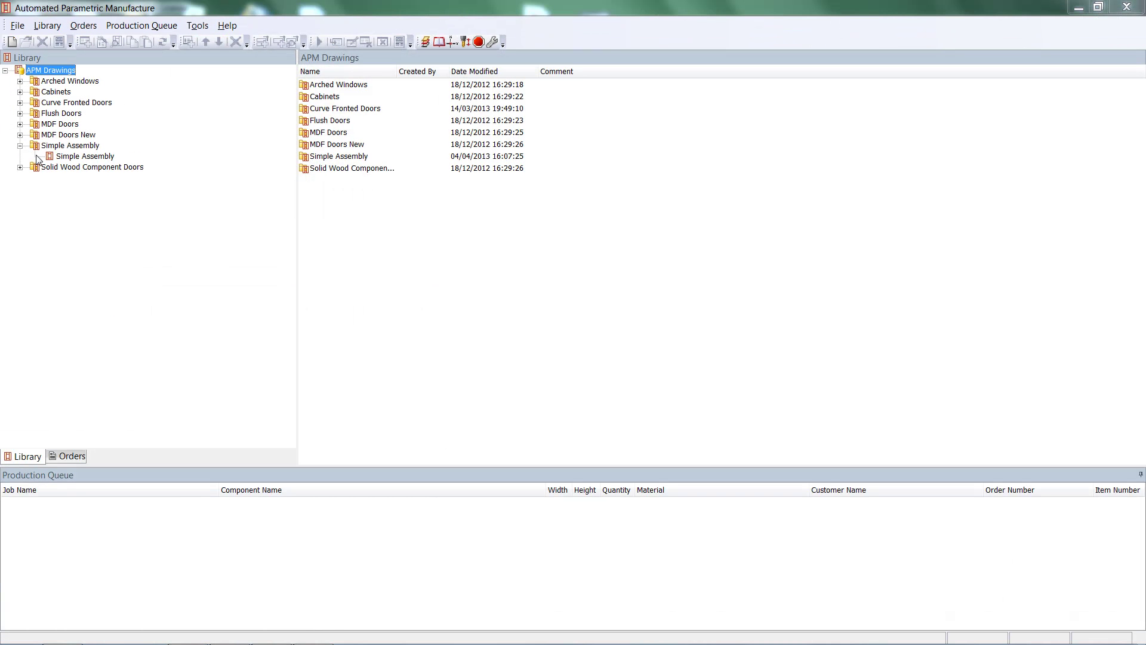
pyautogui.click(36, 157)
pyautogui.click(91, 157)
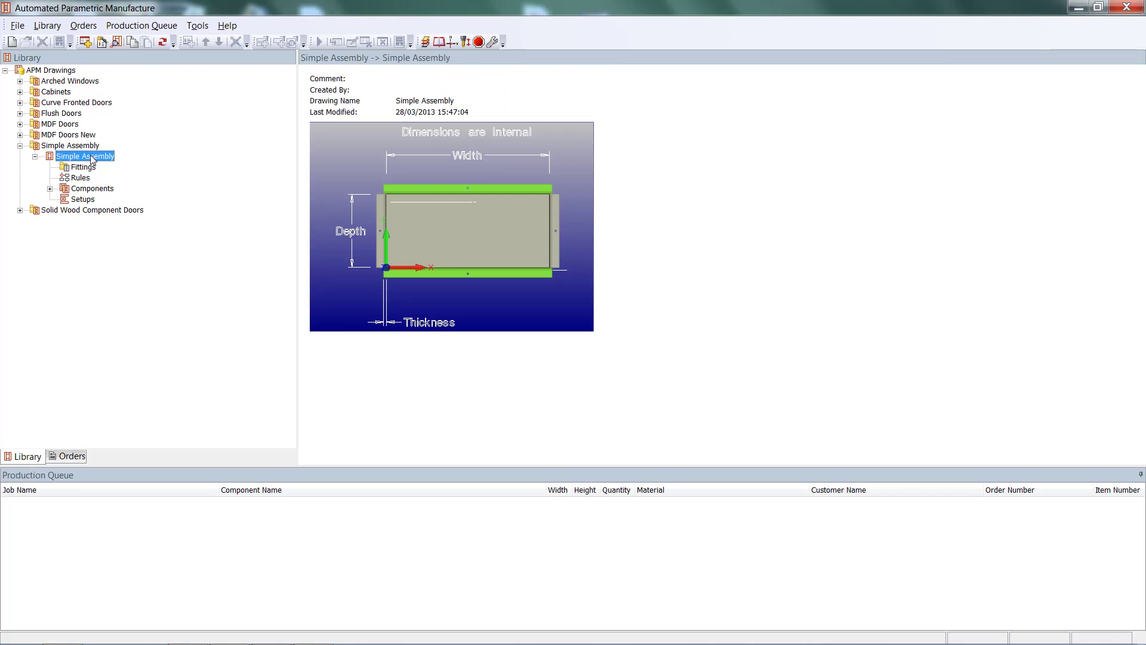
pyautogui.click(50, 189)
# Step: Preview the Base and Ends, Left Side and Right Side components, then view the Orders list
pyautogui.click(97, 199)
pyautogui.click(103, 211)
pyautogui.click(107, 222)
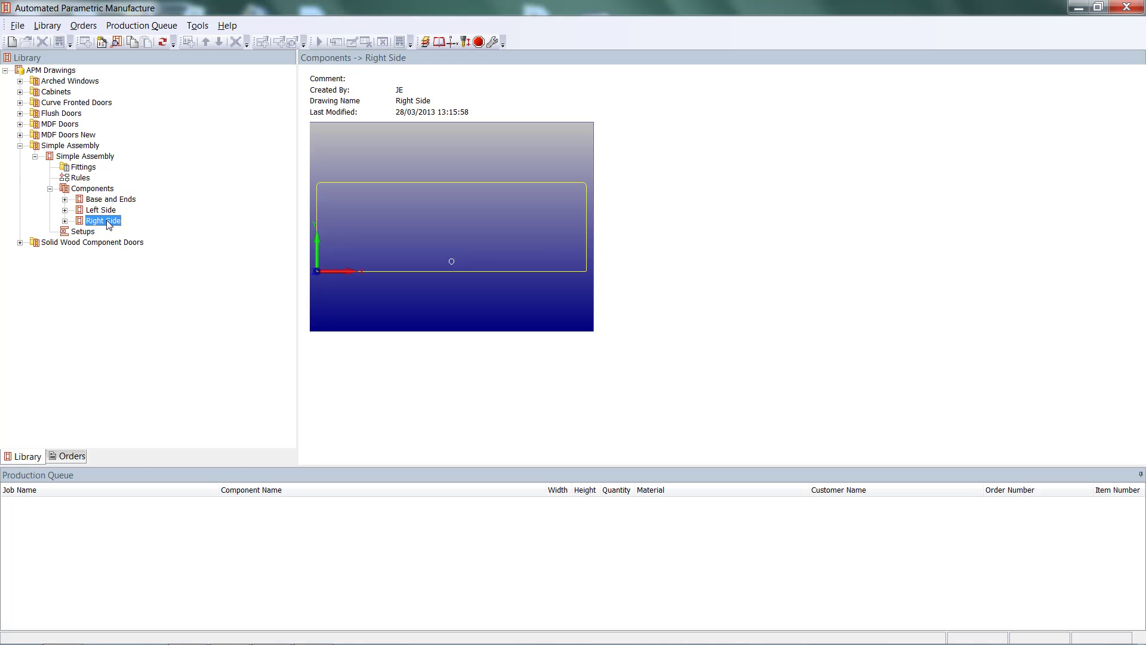
pyautogui.click(70, 456)
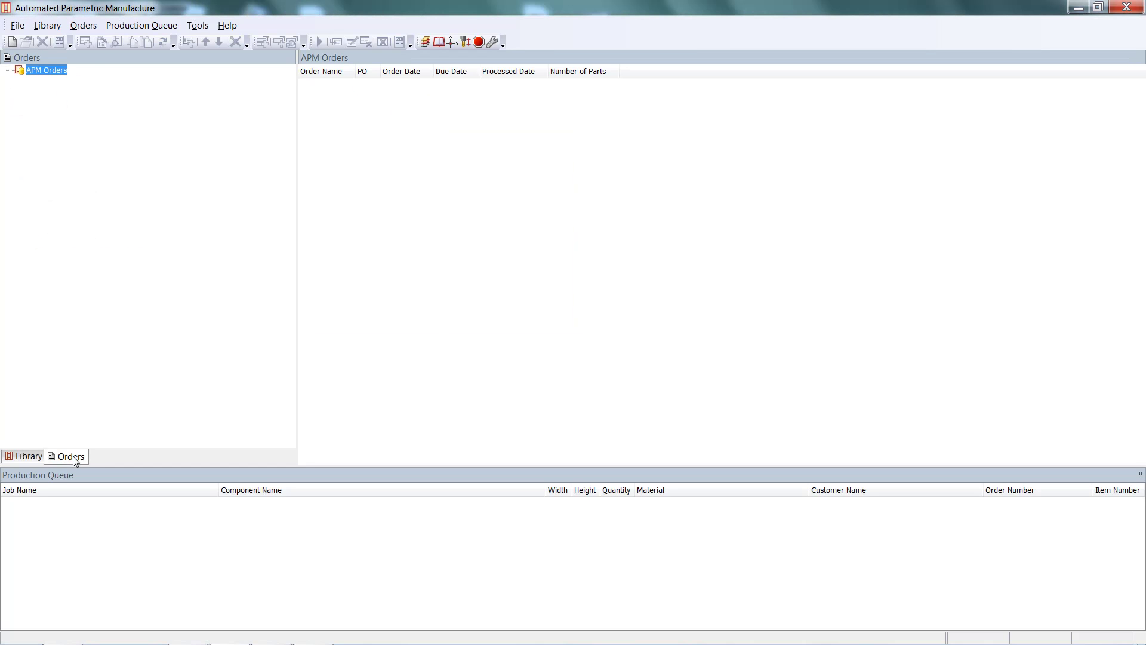
# Step: Create a new order with job name 'Simple Assembly' and return to the Library
pyautogui.click(12, 42)
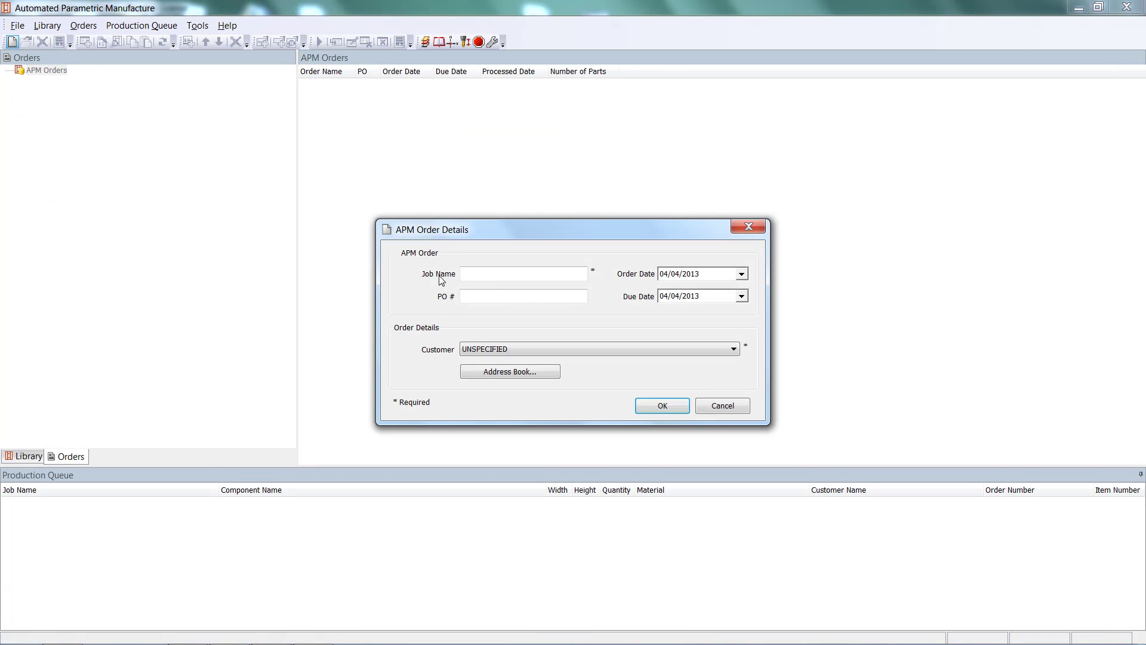
pyautogui.click(479, 274)
pyautogui.click(679, 408)
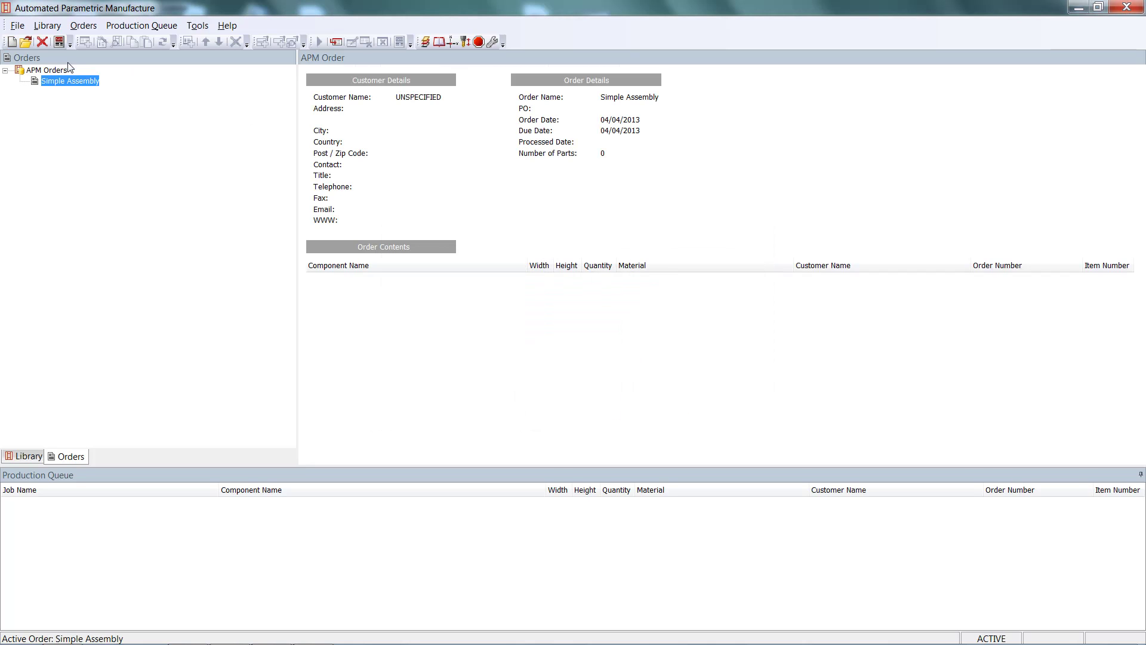
pyautogui.click(27, 457)
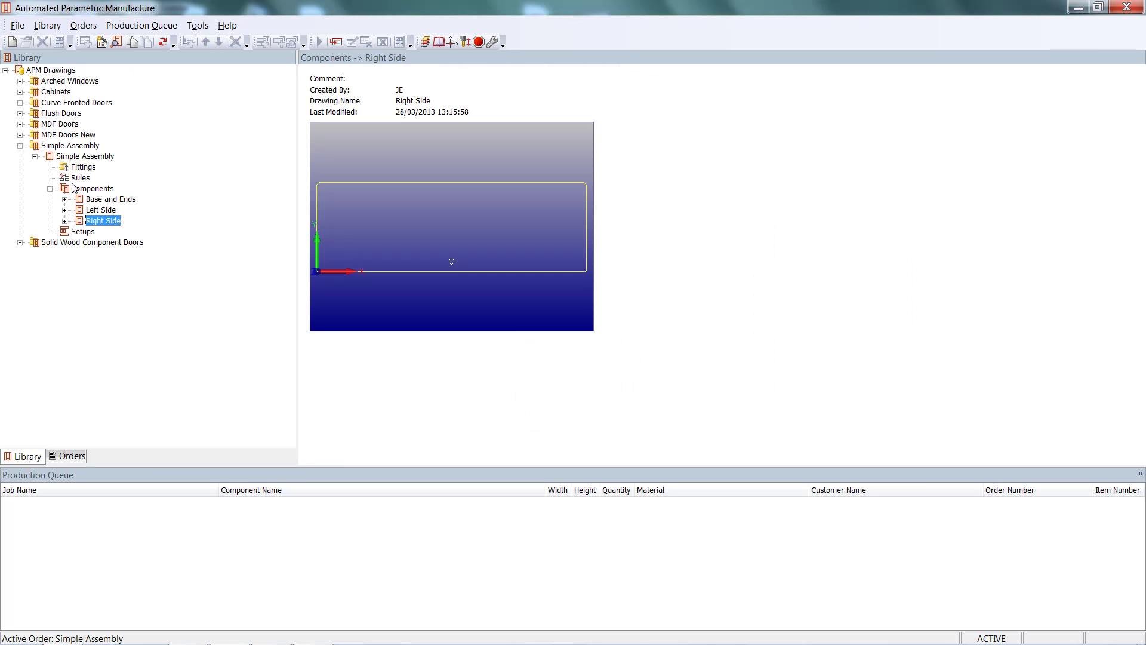
# Step: Add five 500×300 Simple Assembly parts to the production queue
pyautogui.rightClick(88, 157)
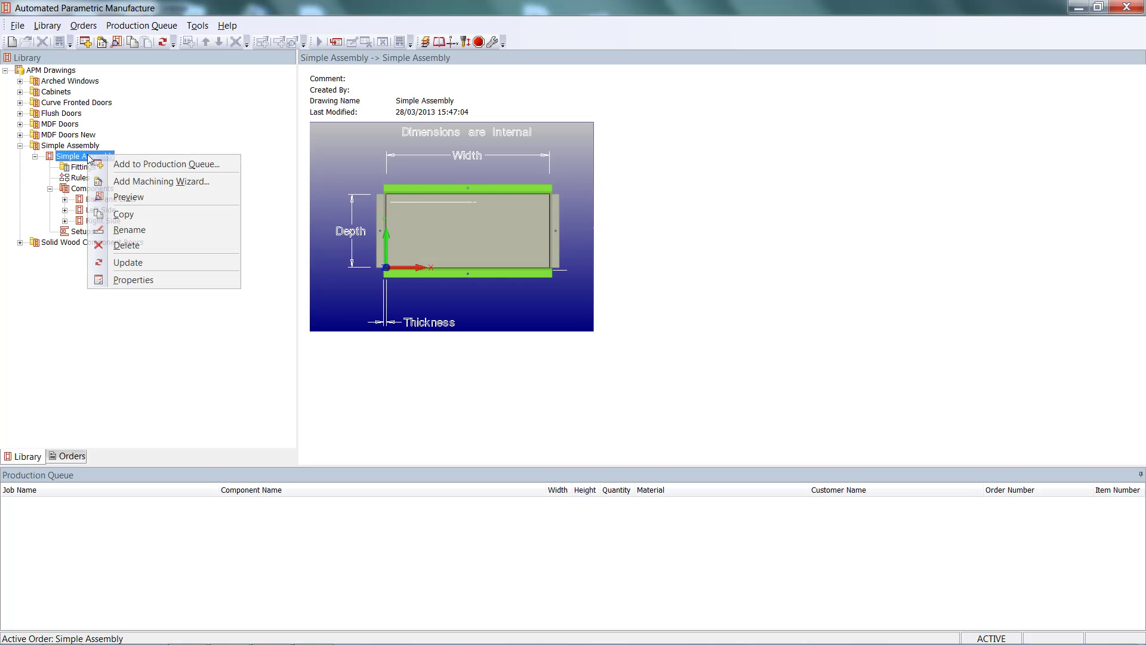
pyautogui.click(121, 166)
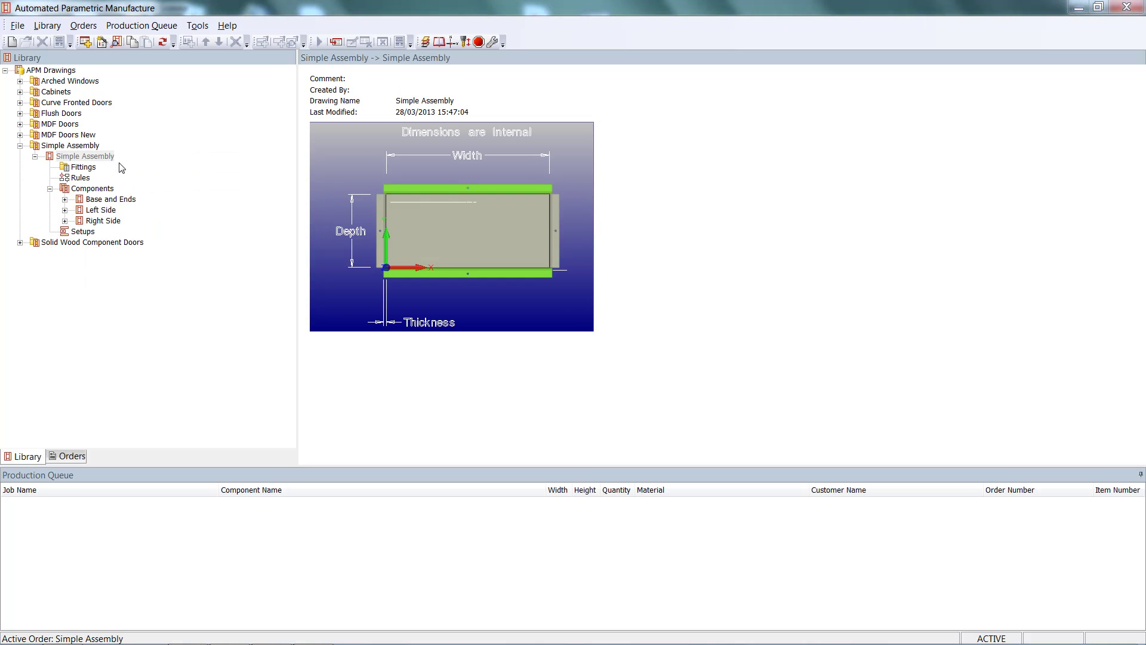
pyautogui.doubleClick(425, 373)
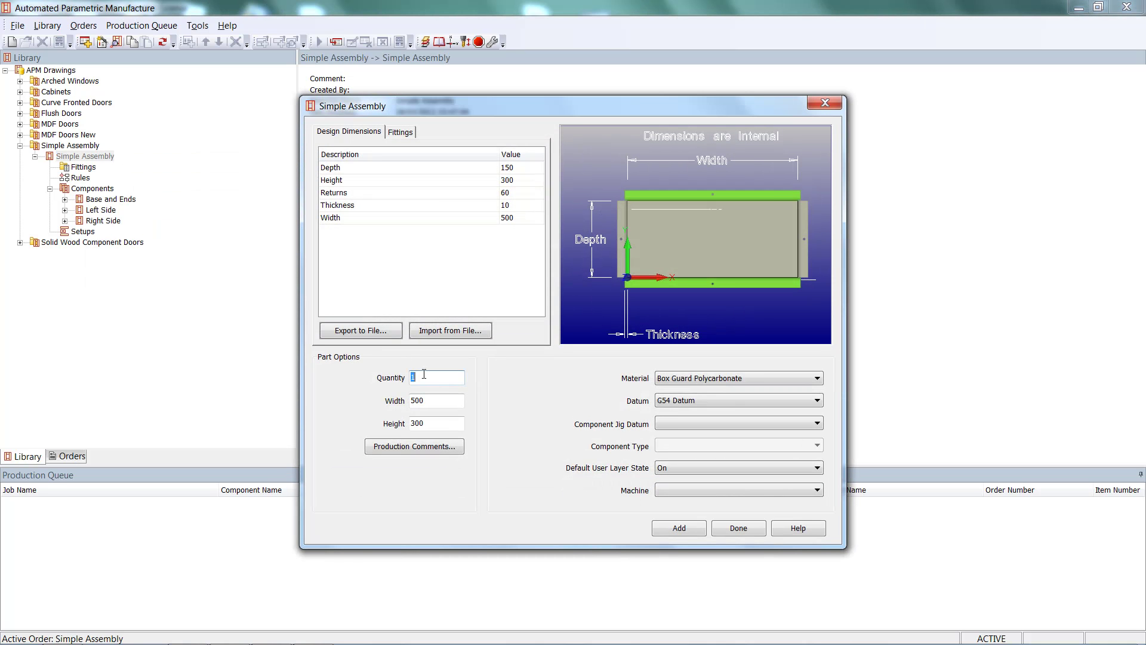
pyautogui.click(425, 405)
pyautogui.click(681, 529)
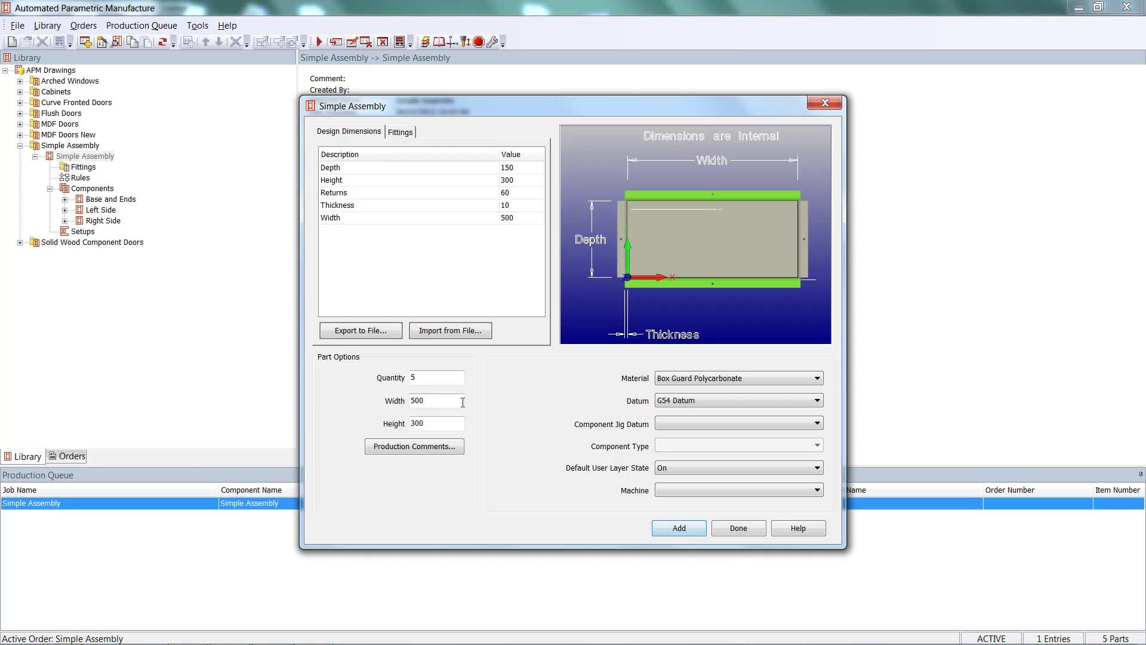
# Step: Queue another five Simple Assembly parts at 400×200
pyautogui.doubleClick(433, 404)
pyautogui.write('400')
pyautogui.click(415, 424)
pyautogui.write('200')
pyautogui.click(680, 528)
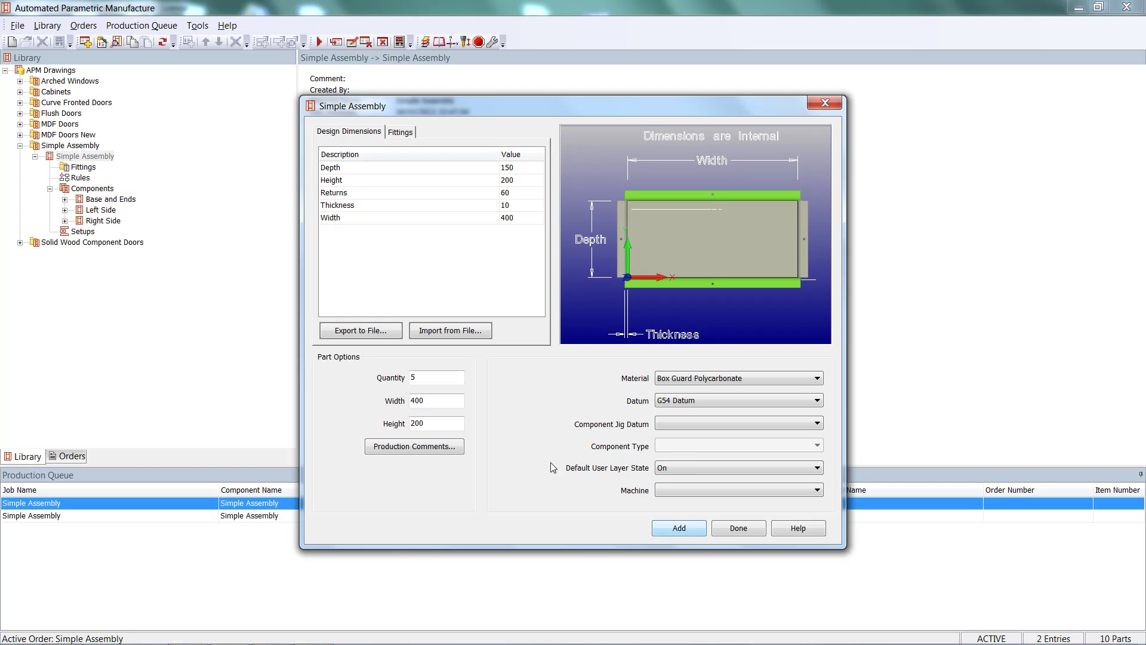
# Step: Queue a final five parts at 600×200 and finish adding to the queue
pyautogui.doubleClick(518, 194)
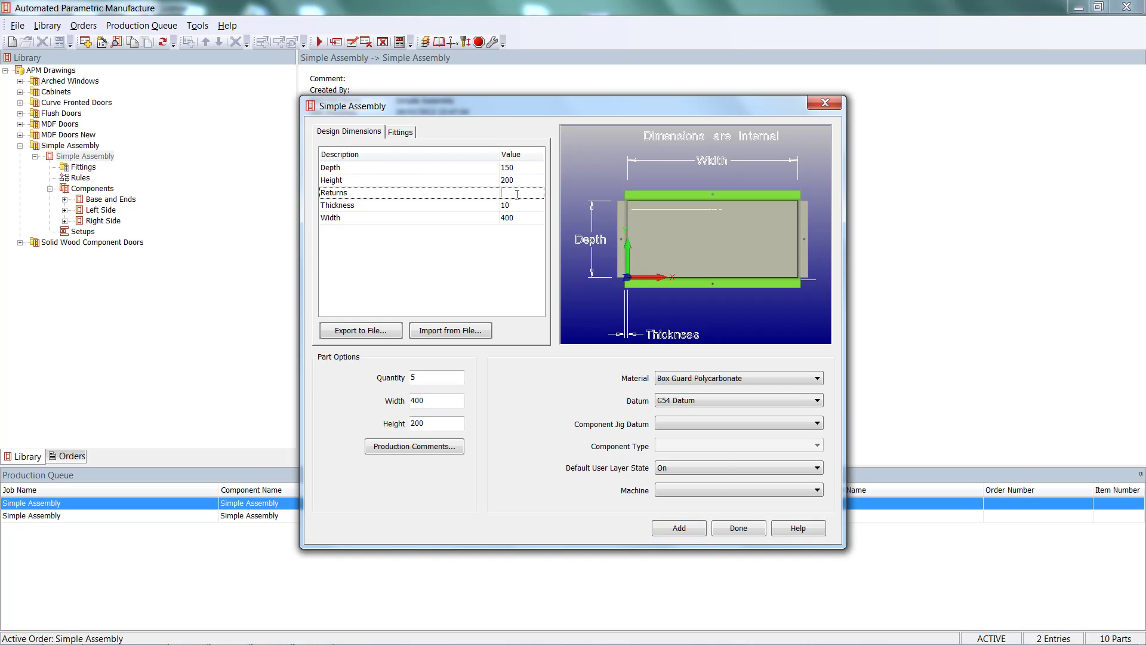
pyautogui.doubleClick(432, 402)
pyautogui.write('6')
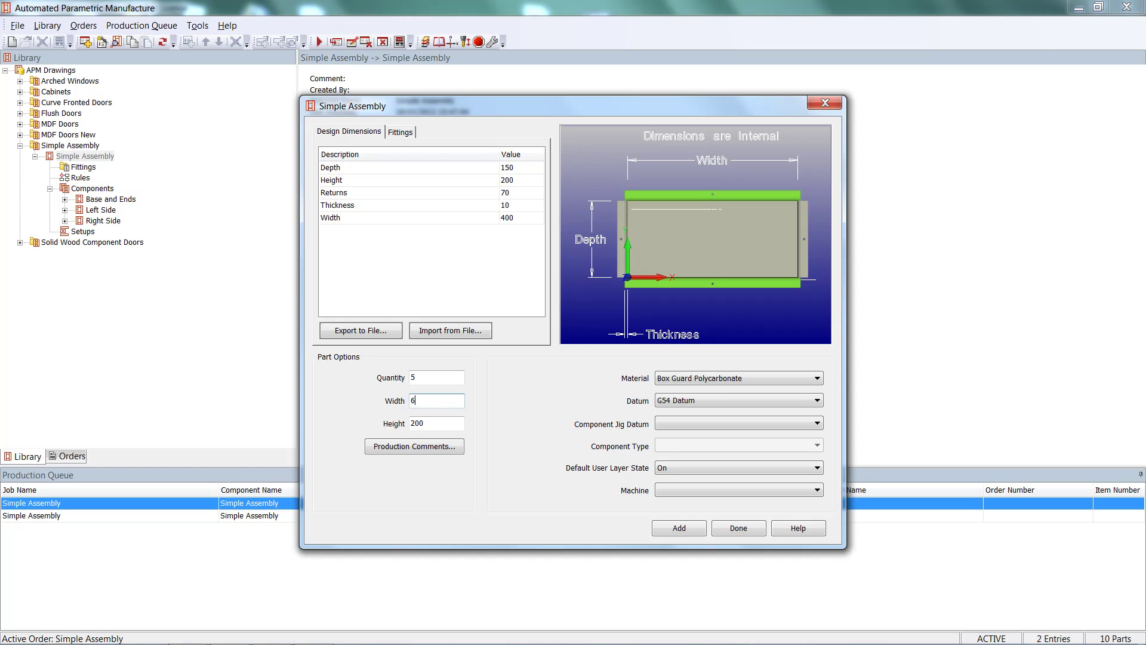
pyautogui.click(664, 529)
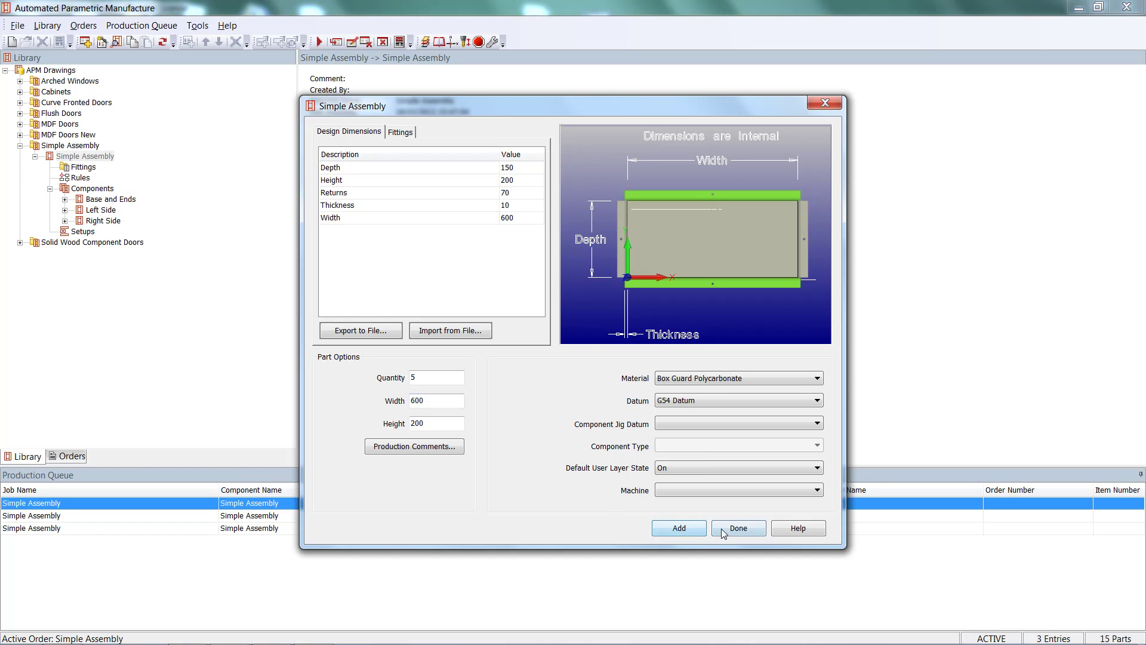
pyautogui.click(730, 529)
pyautogui.rightClick(699, 577)
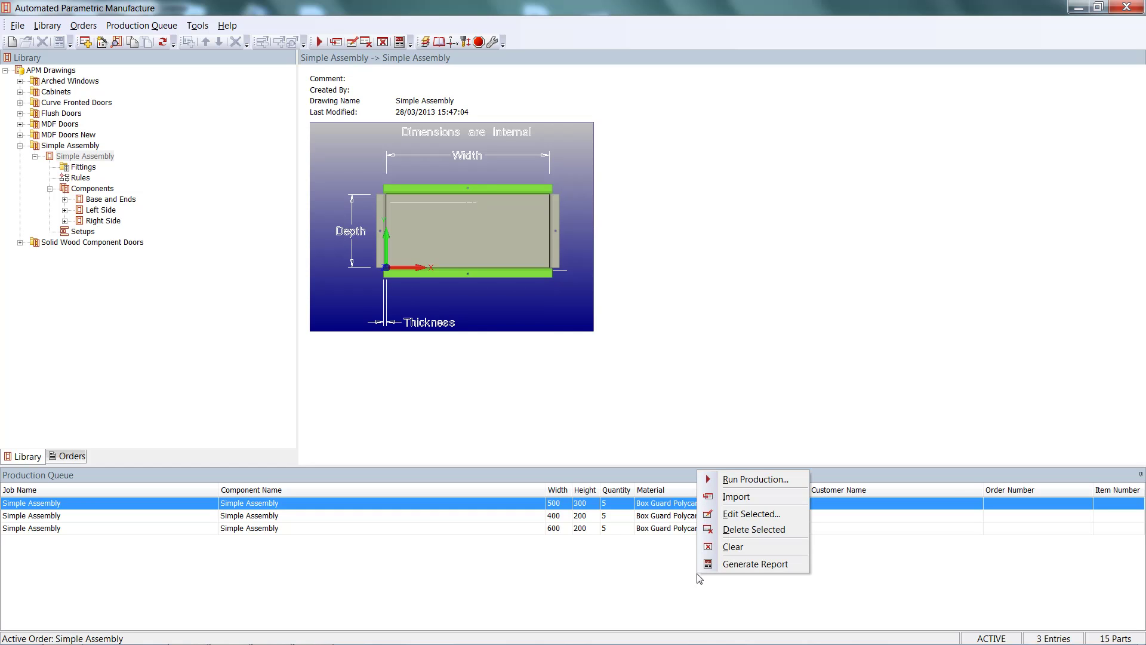
# Step: Run production on the three queued Simple Assembly jobs
pyautogui.click(699, 578)
pyautogui.rightClick(701, 560)
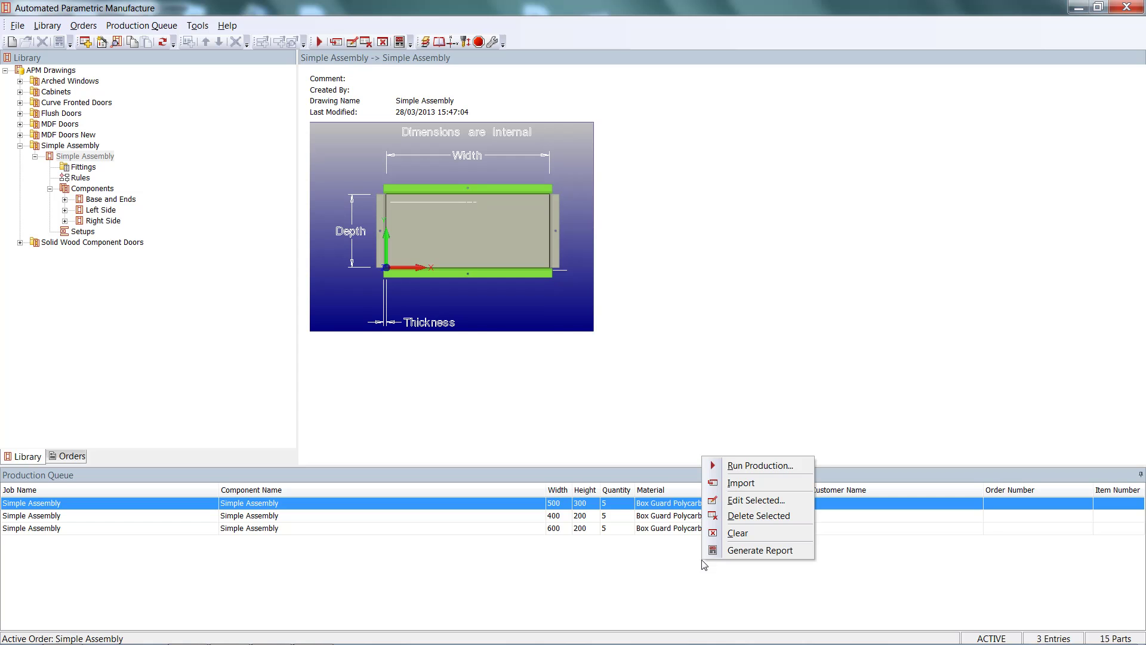
pyautogui.click(735, 466)
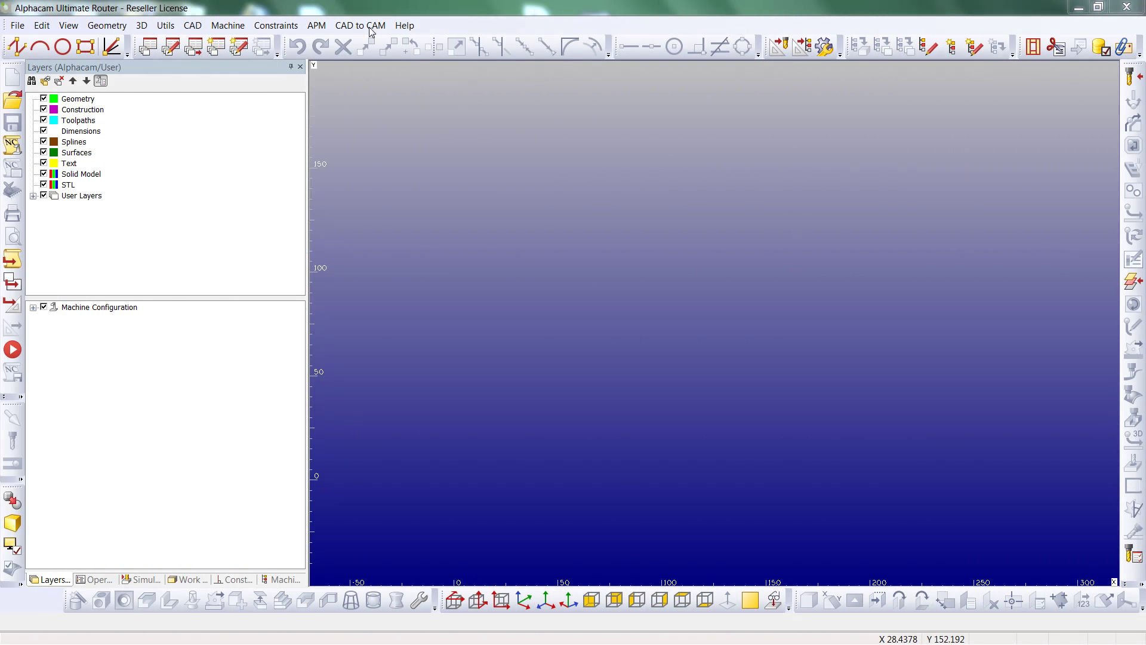
# Step: Start the CAD to CAM wizard and load APM Results\Constrained Box Cover\Simple Assembly\Simple Assembly.csv
pyautogui.click(370, 28)
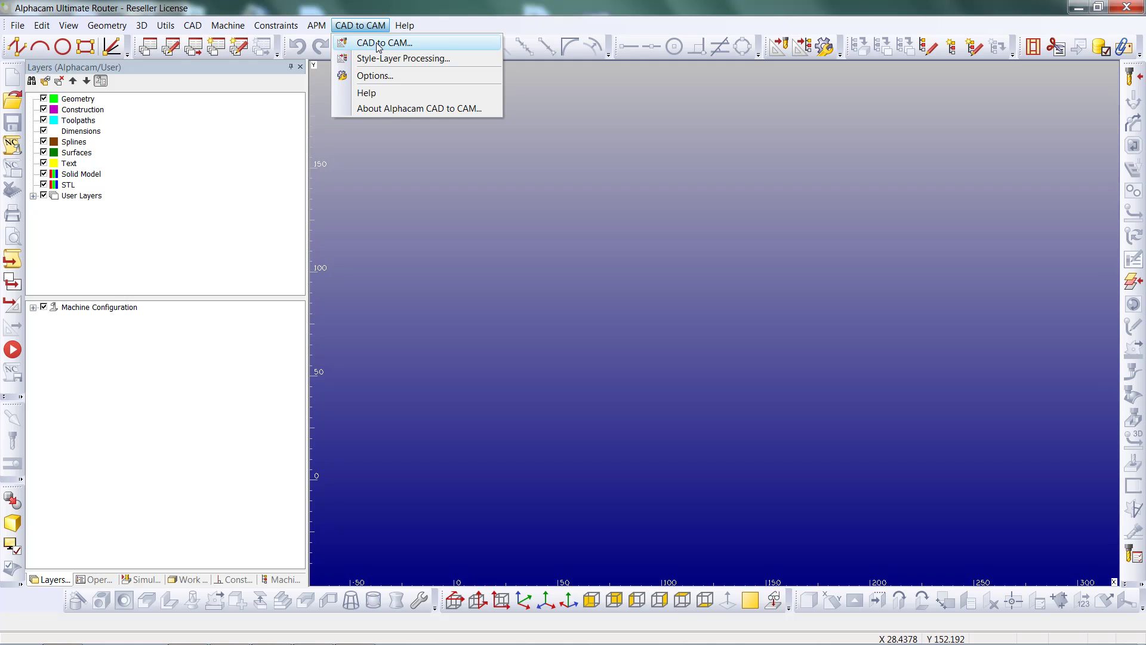
pyautogui.click(378, 43)
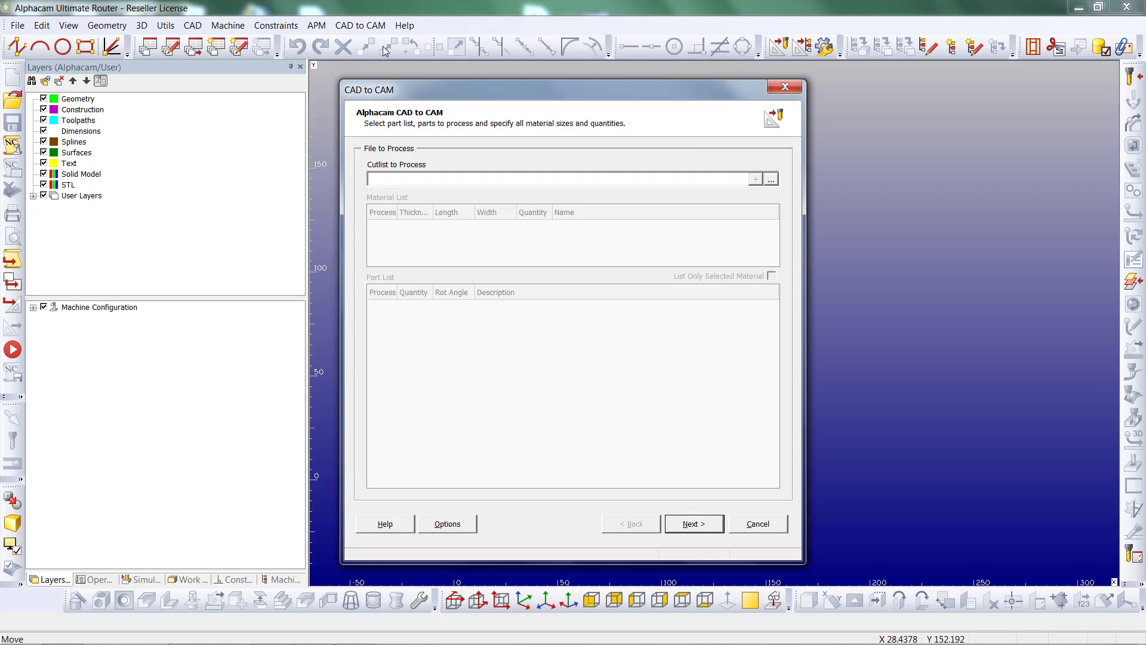
pyautogui.click(775, 183)
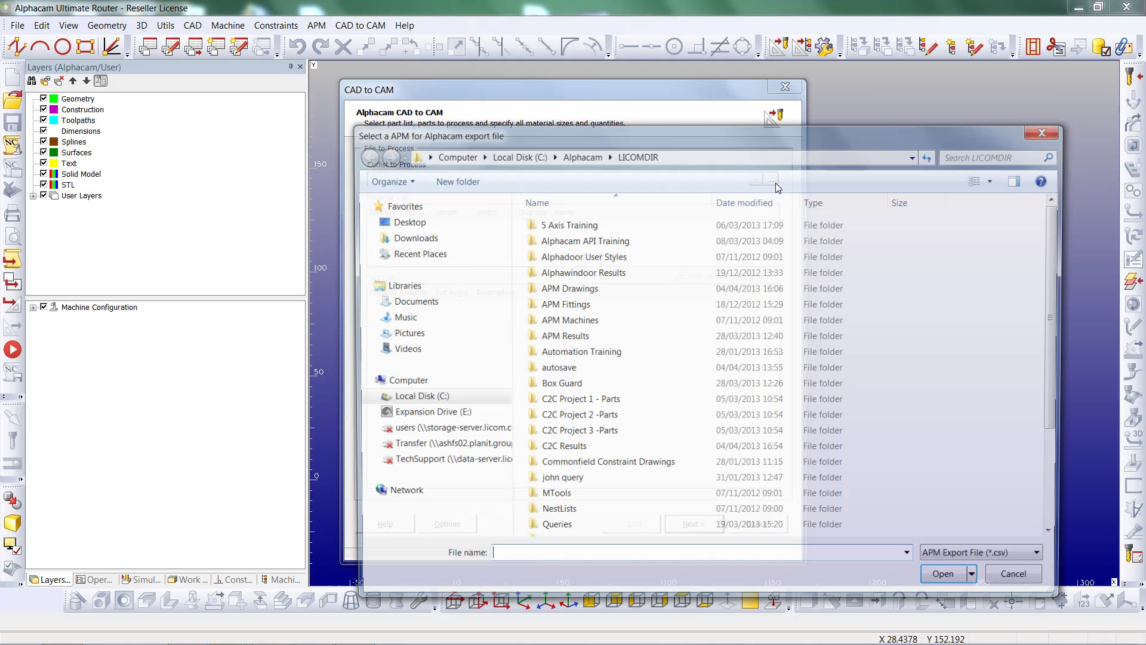
pyautogui.click(574, 341)
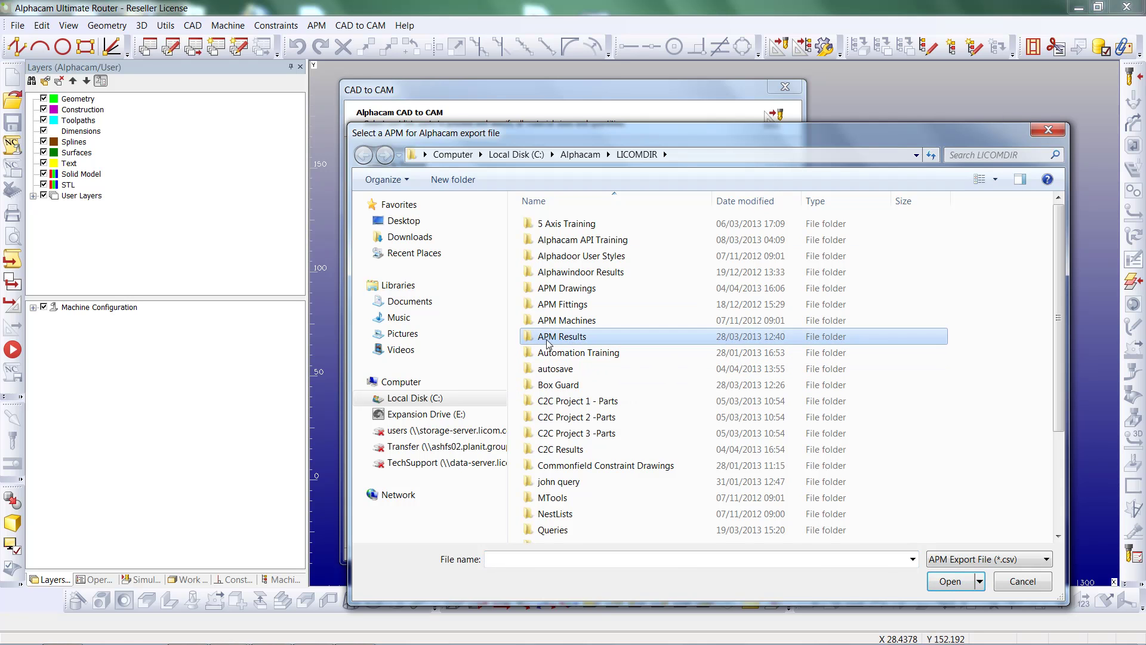
pyautogui.doubleClick(528, 340)
pyautogui.click(566, 261)
pyautogui.doubleClick(566, 260)
pyautogui.doubleClick(554, 233)
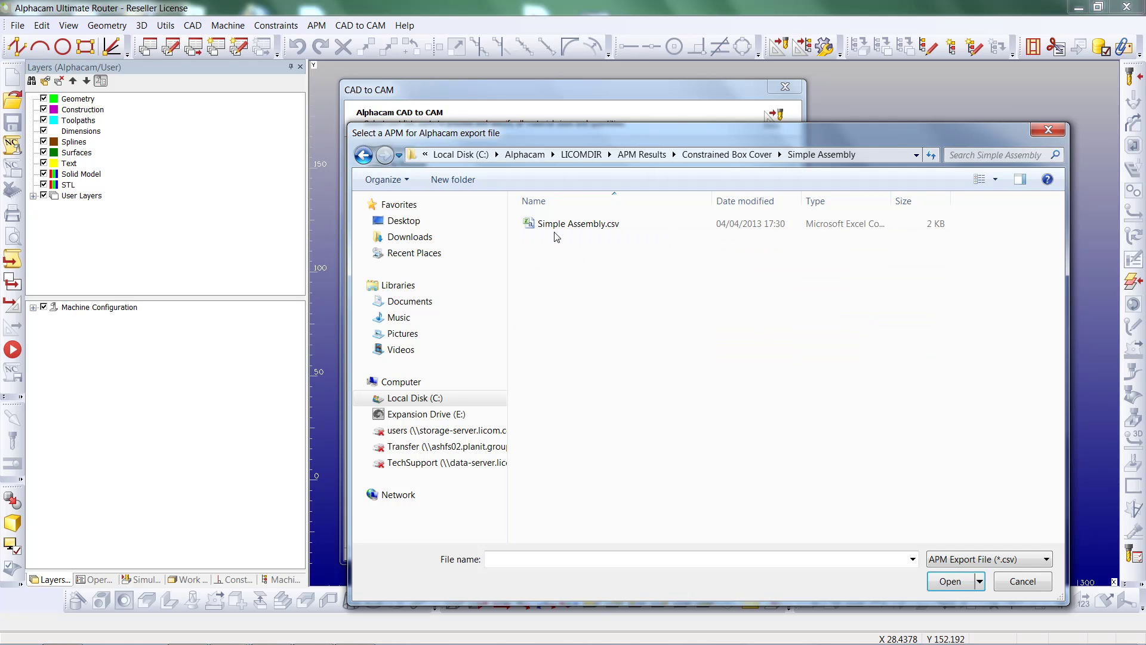
pyautogui.click(554, 225)
pyautogui.click(955, 583)
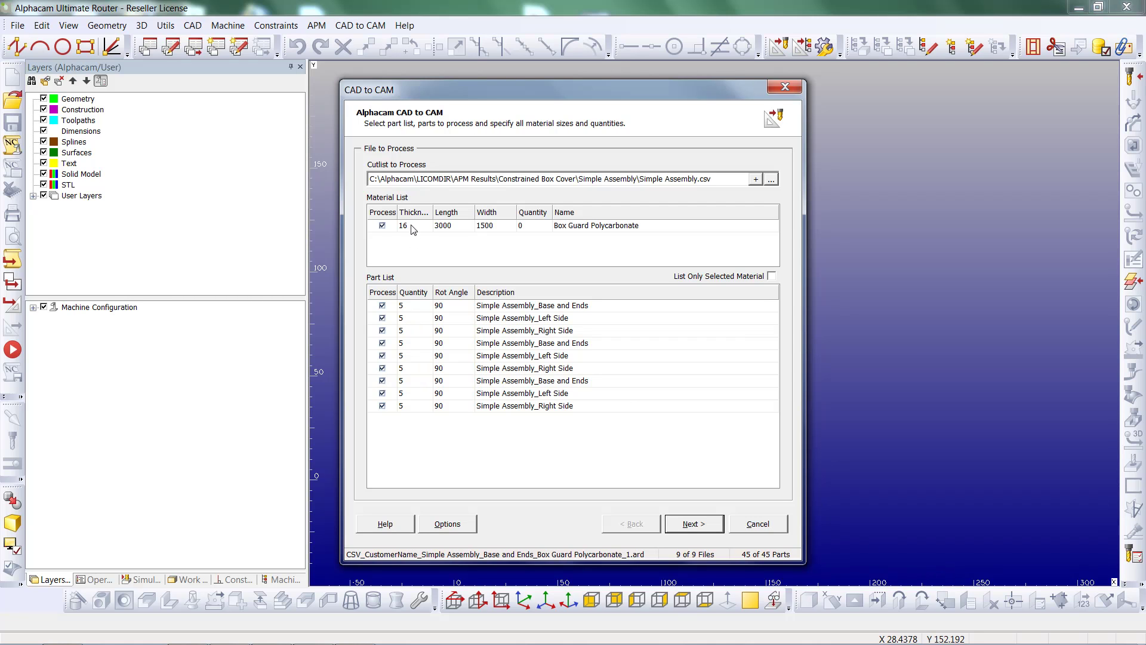
# Step: Review the Nesting options and advance to the nesting reports page
pyautogui.click(447, 523)
pyautogui.click(544, 163)
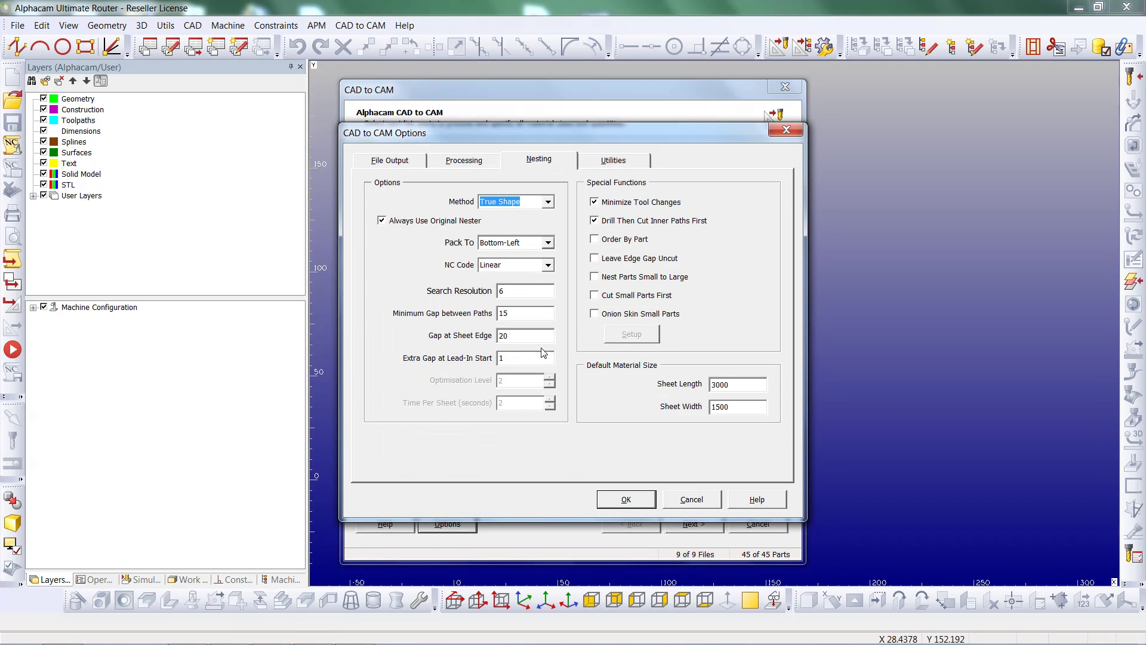
pyautogui.click(634, 502)
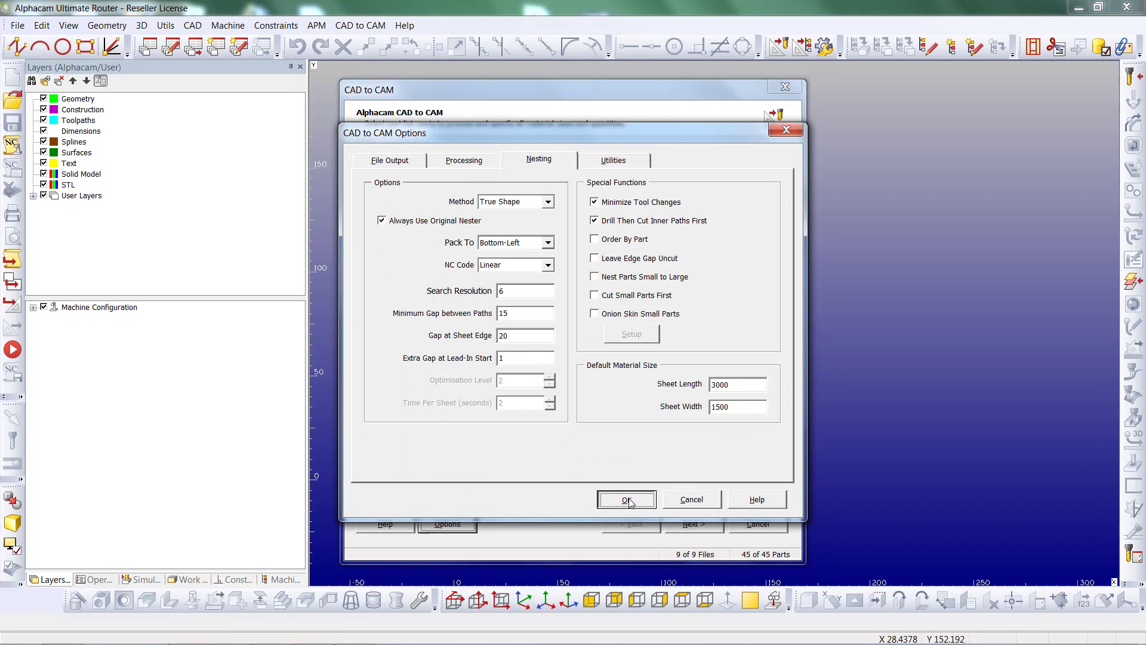
pyautogui.click(695, 528)
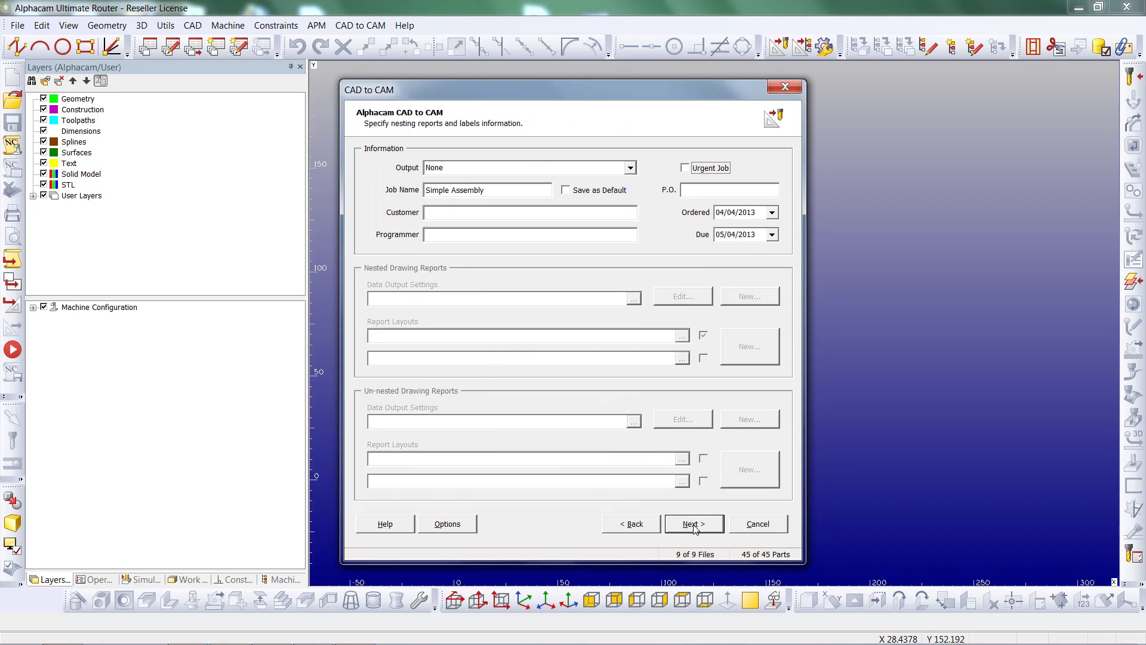
# Step: Finish the CAD to CAM wizard to build the nests and acknowledge the completion message
pyautogui.click(694, 524)
pyautogui.click(695, 525)
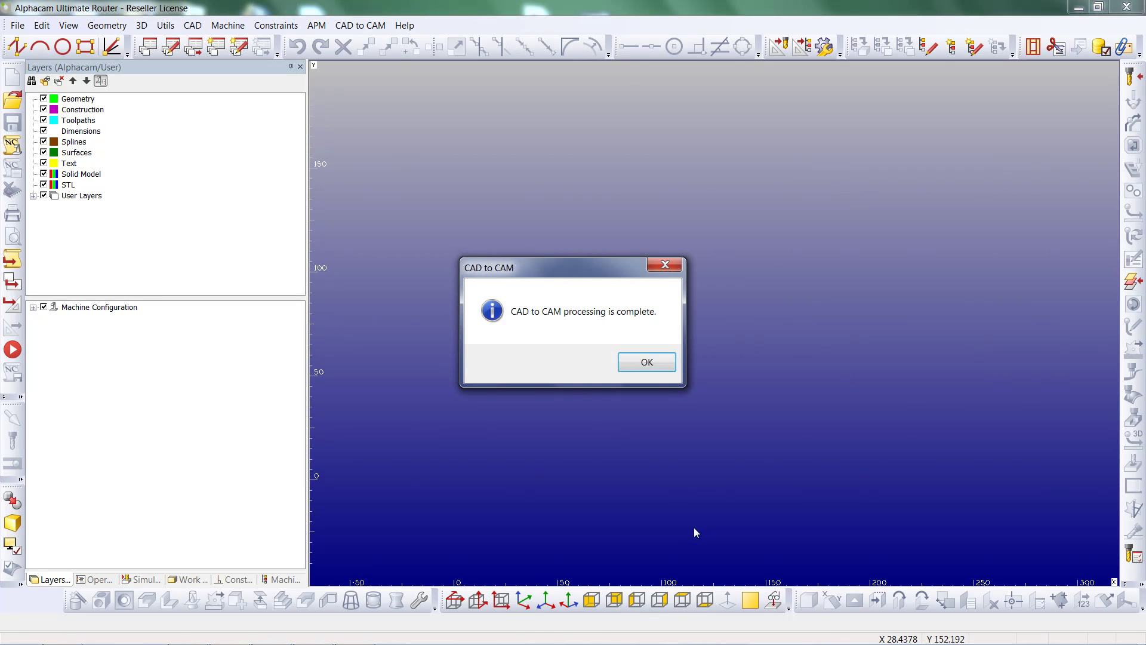
pyautogui.press('Return')
# Step: Preview the A1–A3 nests and open Box Guard Polycarbonate A1.ard
pyautogui.click(12, 100)
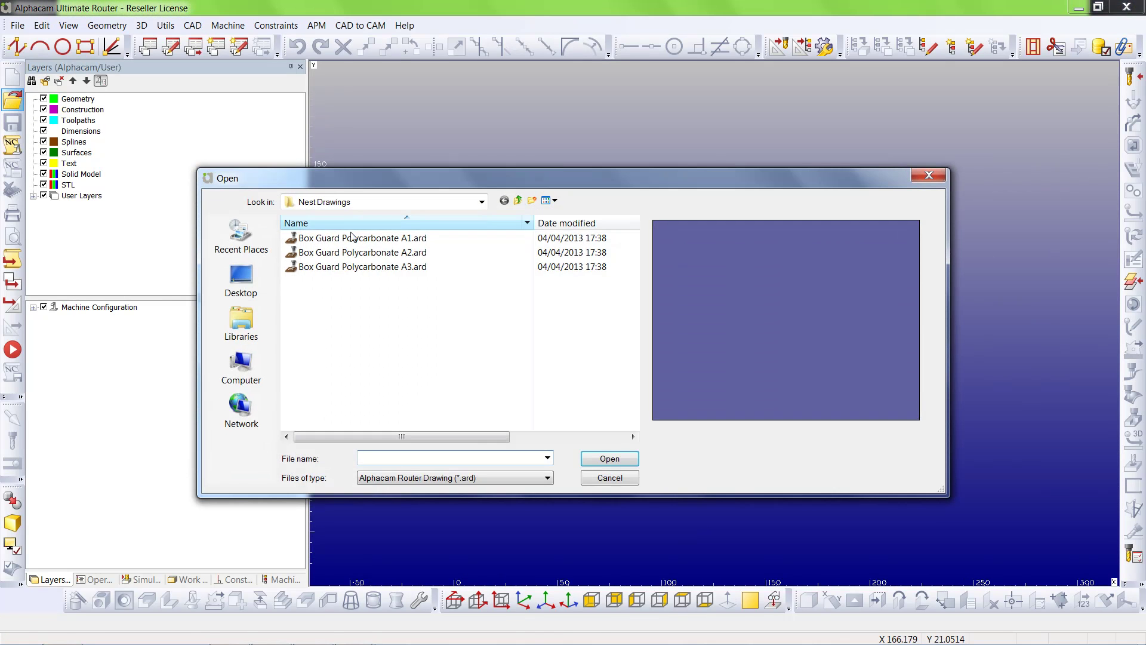
pyautogui.click(352, 240)
pyautogui.click(361, 254)
pyautogui.click(369, 269)
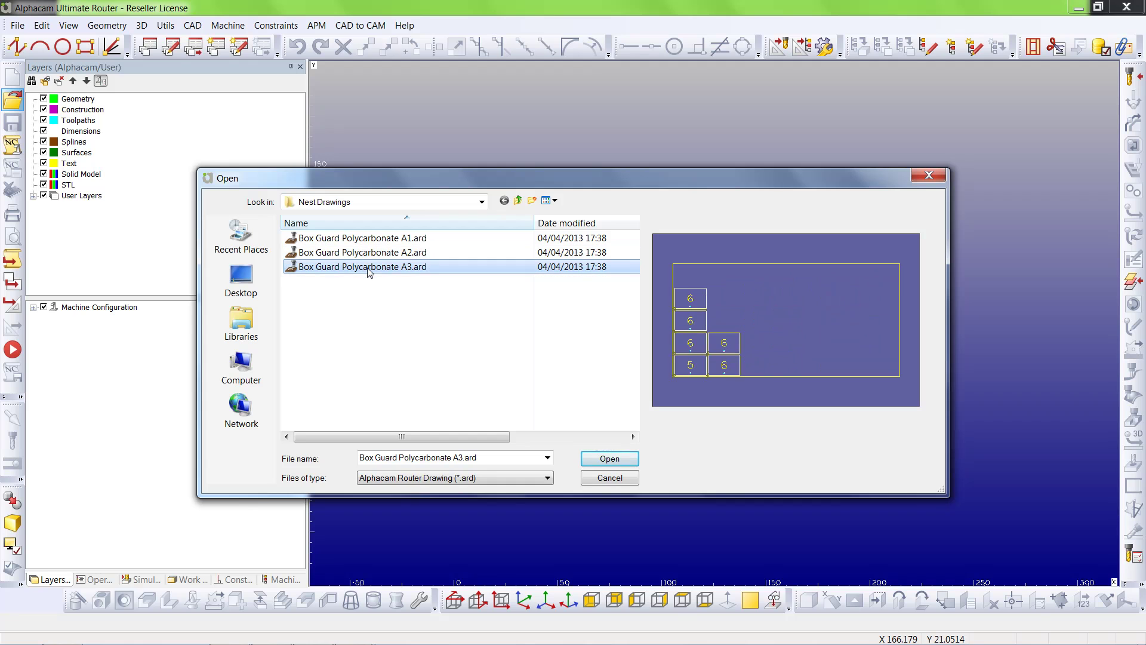
pyautogui.click(357, 238)
pyautogui.click(594, 462)
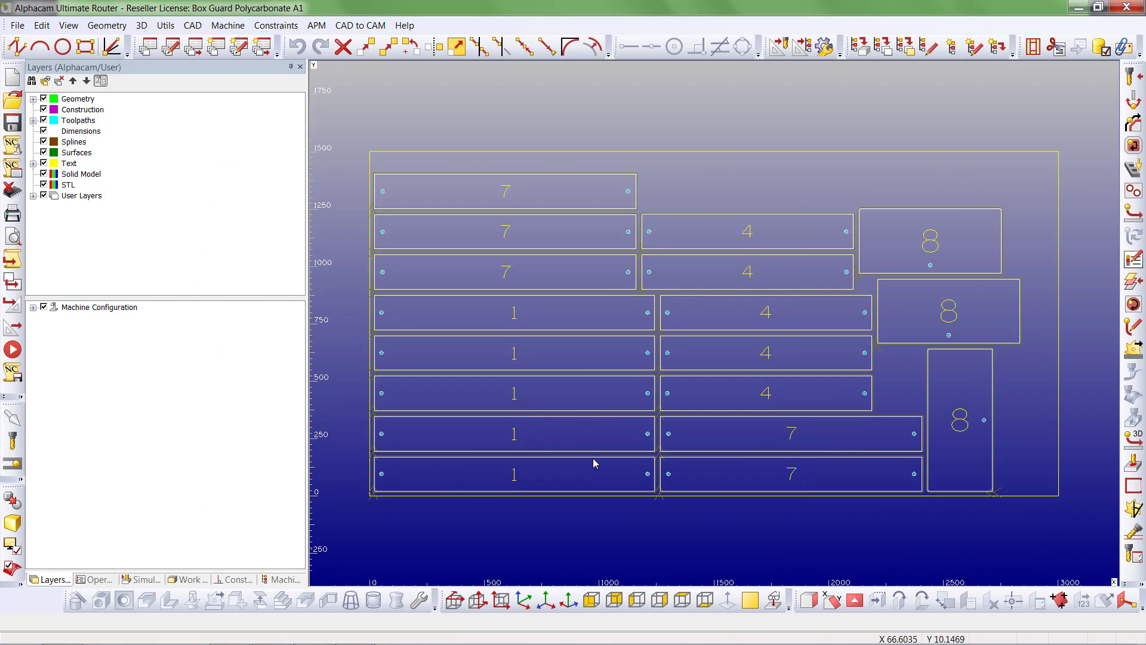
# Step: Load the 5# 3 Axis Flat Bed Router machine configuration
pyautogui.click(228, 25)
pyautogui.moveTo(281, 106)
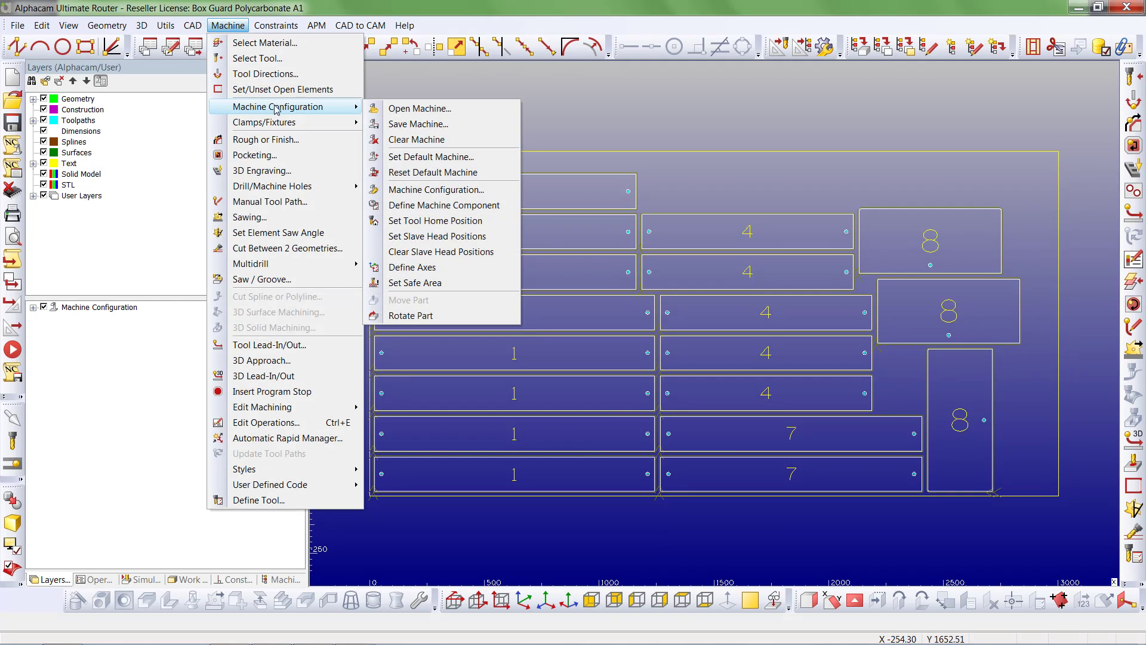
pyautogui.click(420, 109)
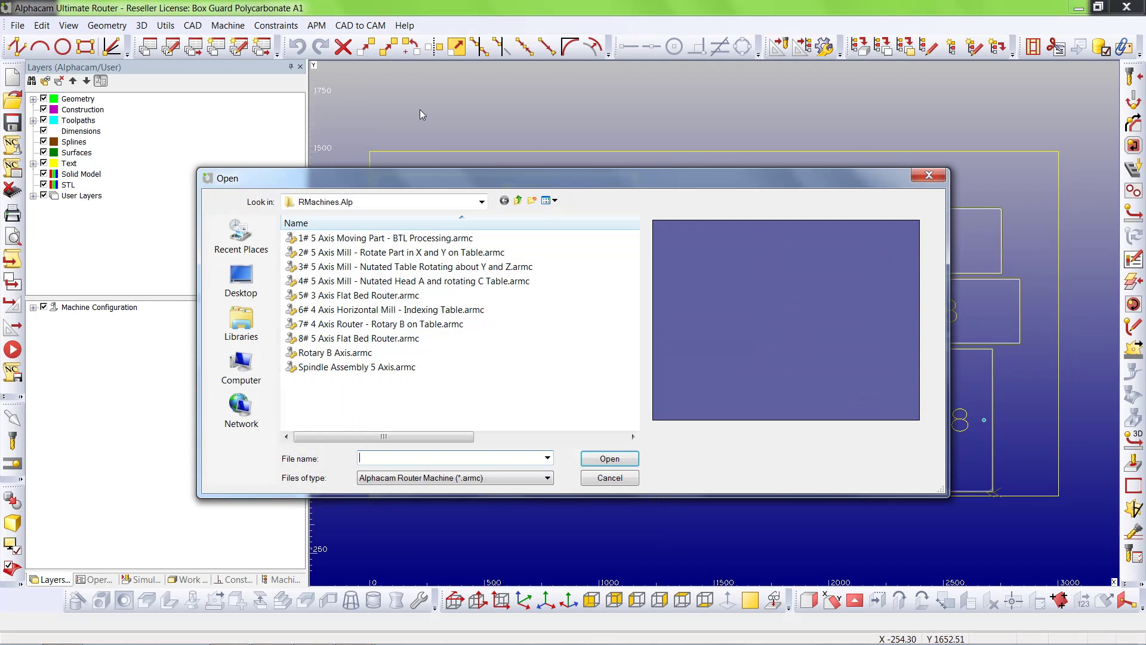
pyautogui.click(346, 295)
pyautogui.click(592, 465)
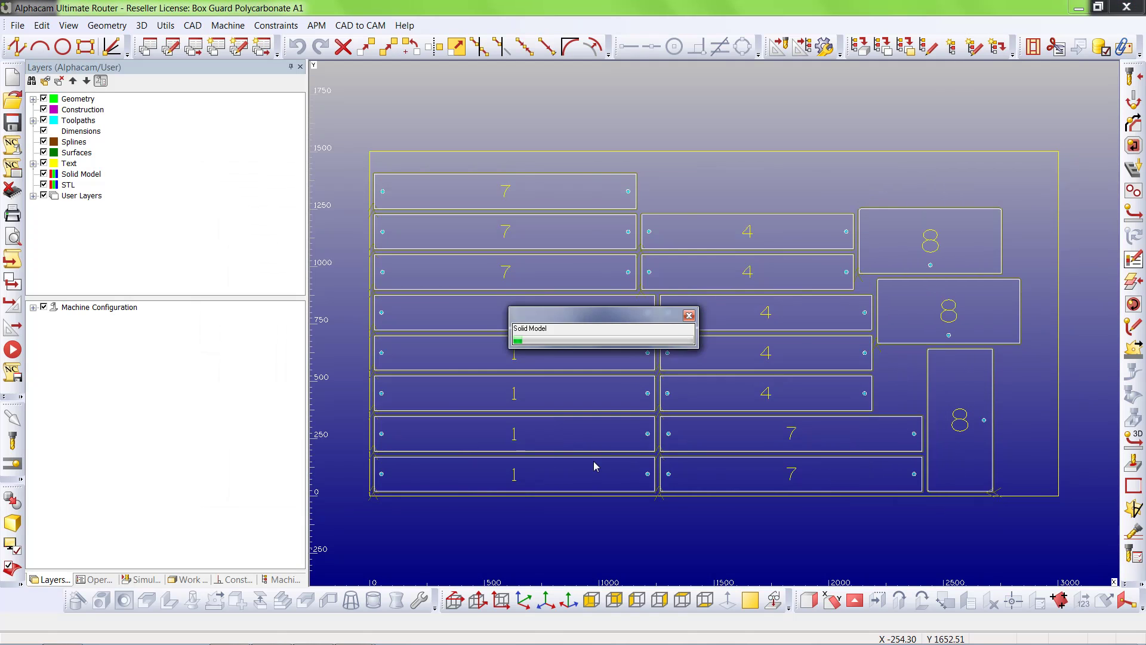
# Step: Switch to isometric view, send the A1 nest to the Simulator and start playback
pyautogui.click(523, 600)
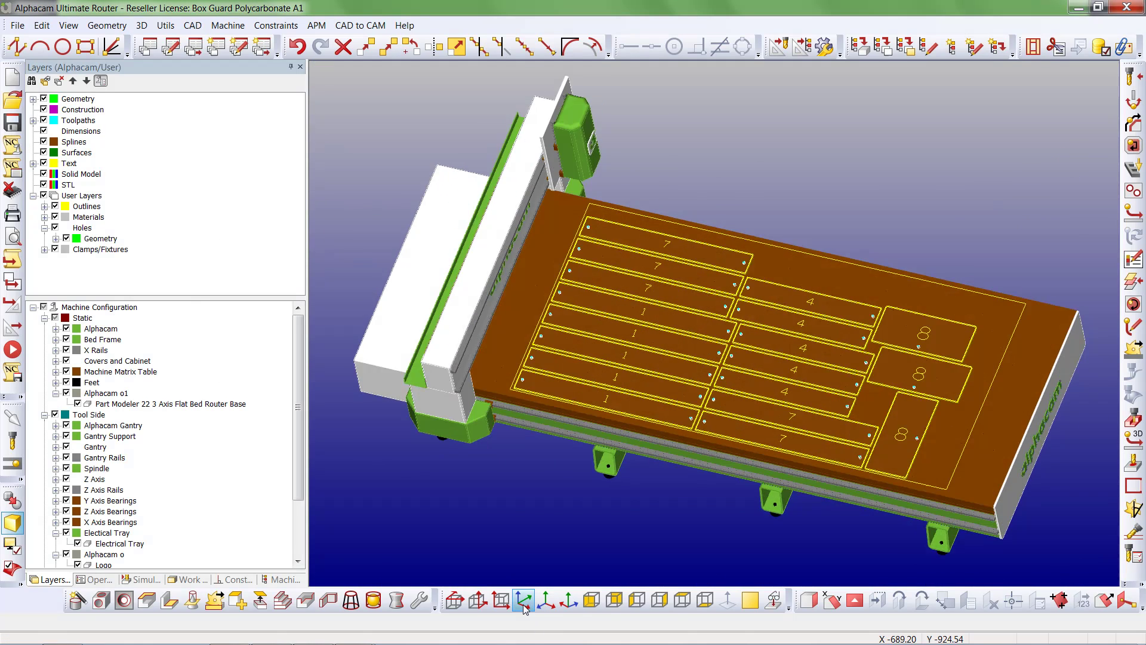
pyautogui.click(68, 25)
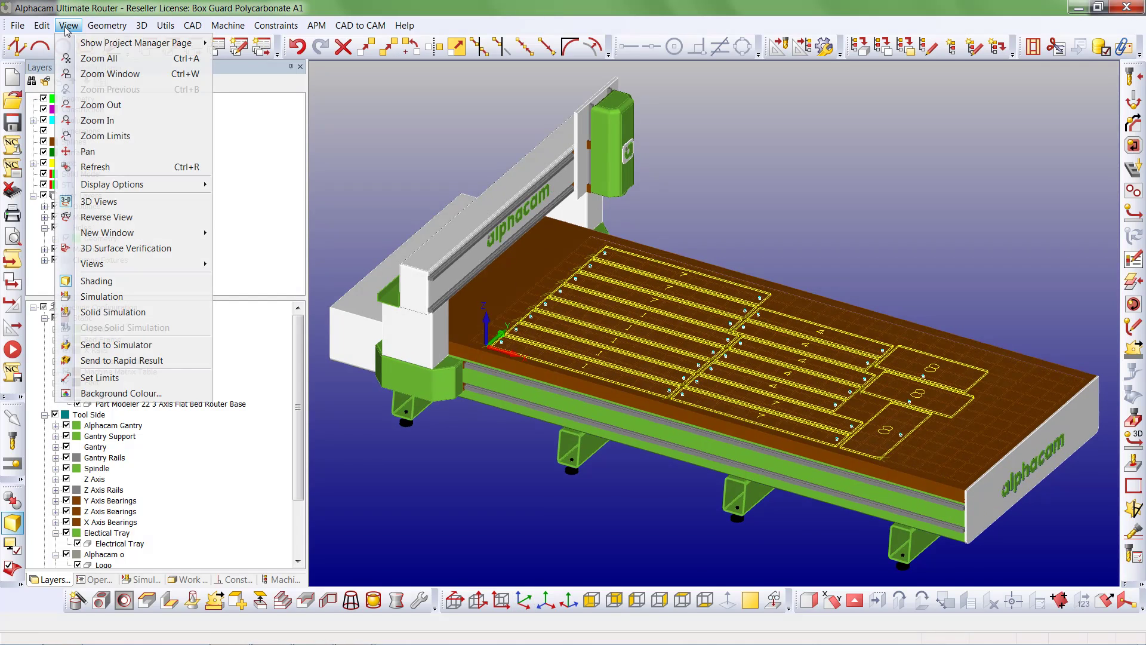
pyautogui.click(94, 347)
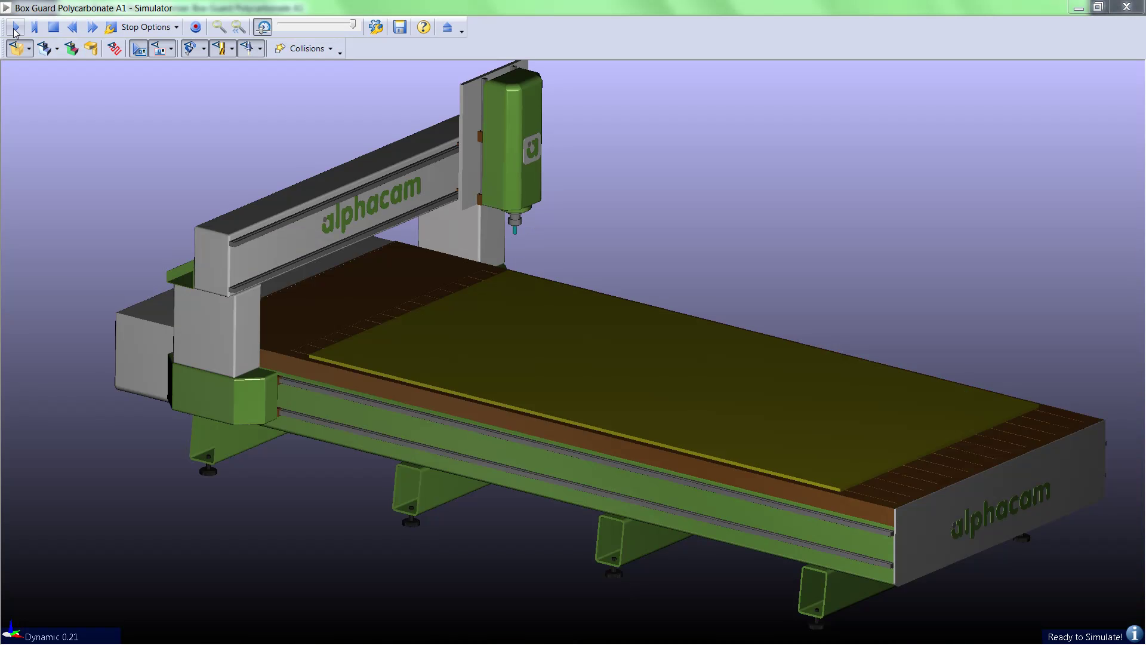
pyautogui.click(15, 28)
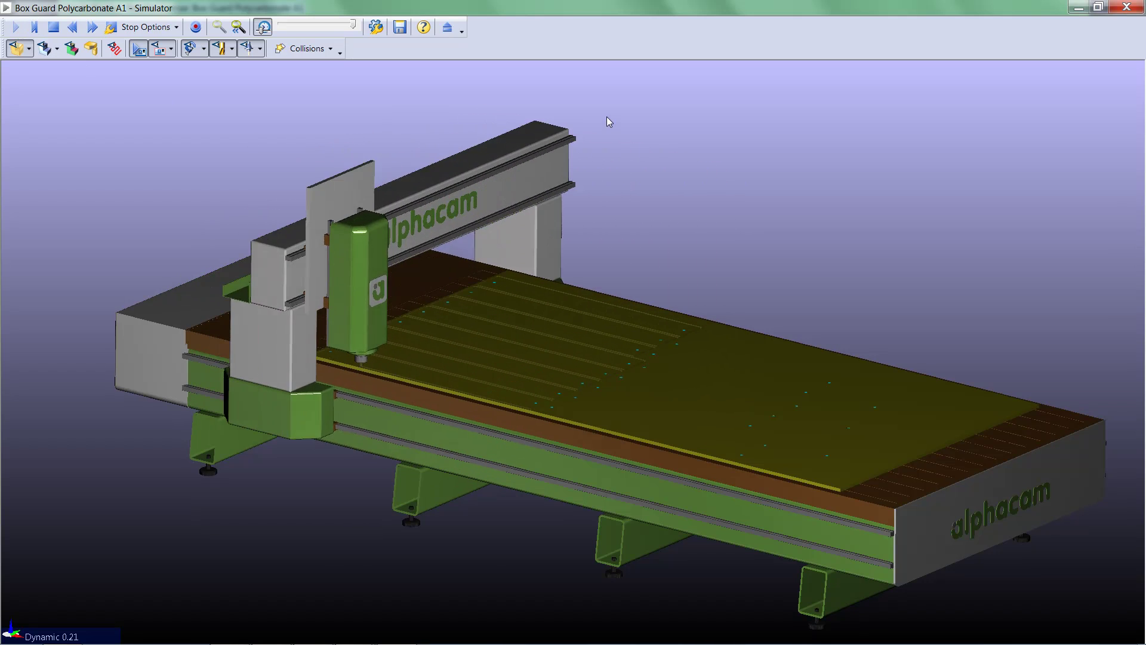
# Step: Orbit to a higher, more top-down view while the router cuts the A1 sheet
pyautogui.moveTo(606, 116); pyautogui.dragTo(592, 169)
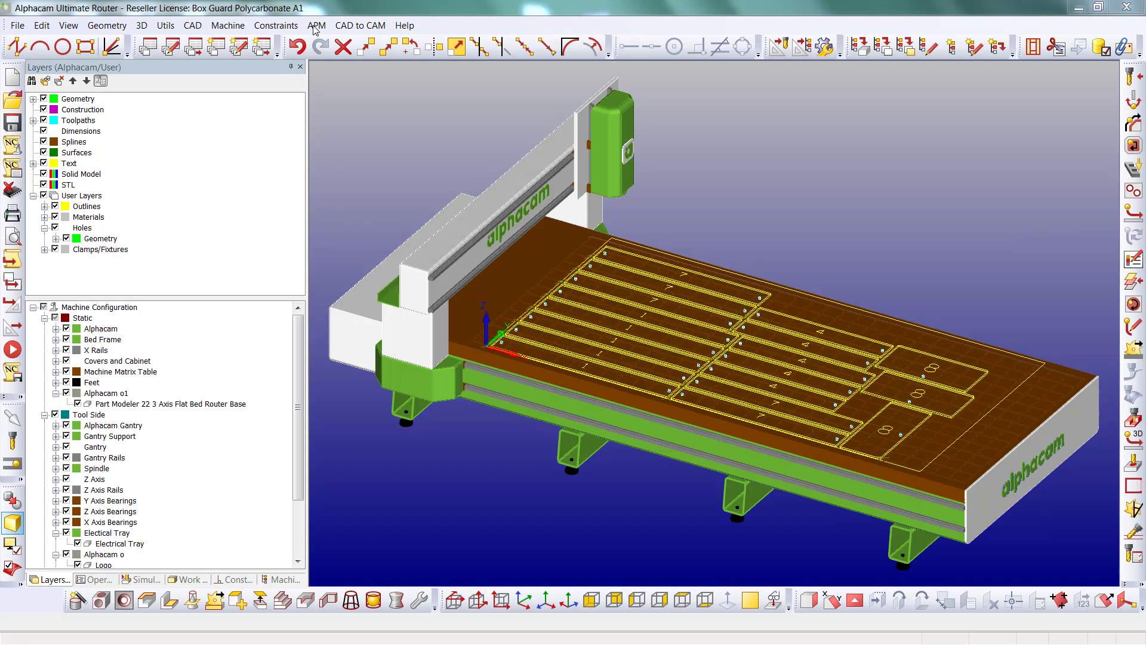
# Step: Restart APM Processing, clearing the drawing, and queue the Simple Assembly order
pyautogui.click(316, 25)
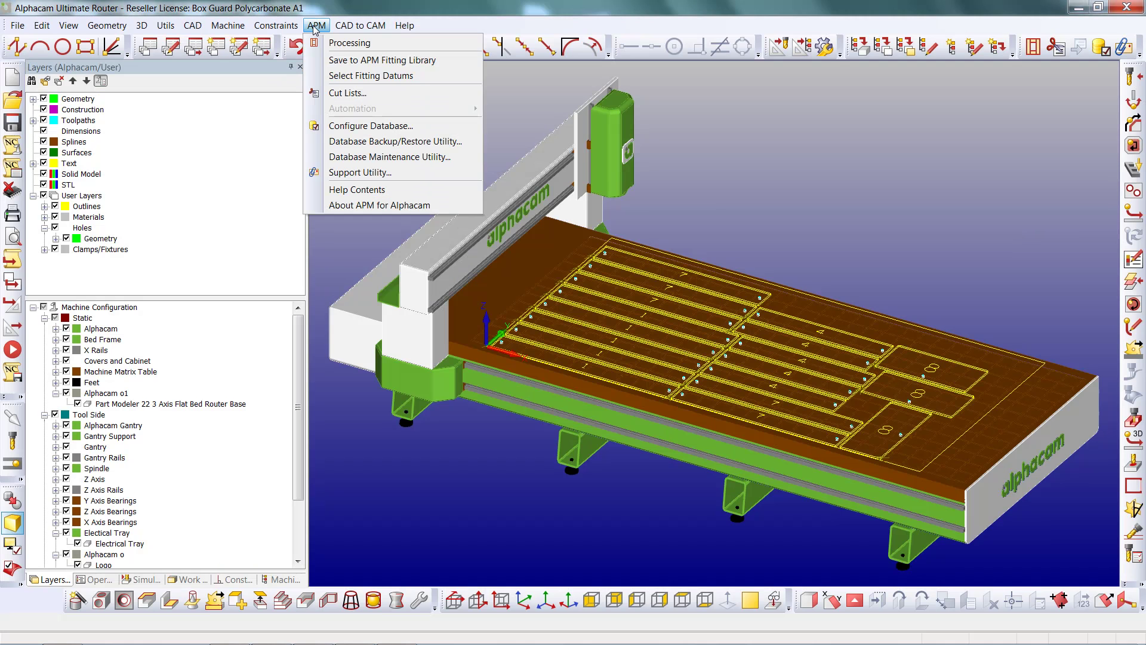
pyautogui.click(336, 51)
pyautogui.click(635, 366)
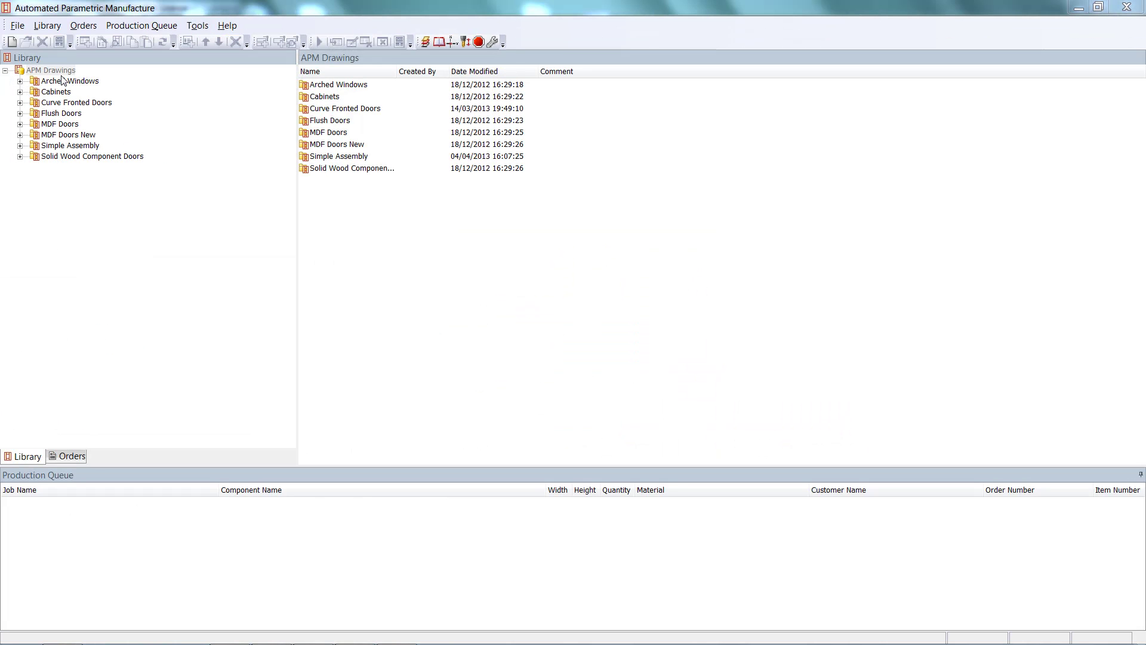
pyautogui.click(72, 457)
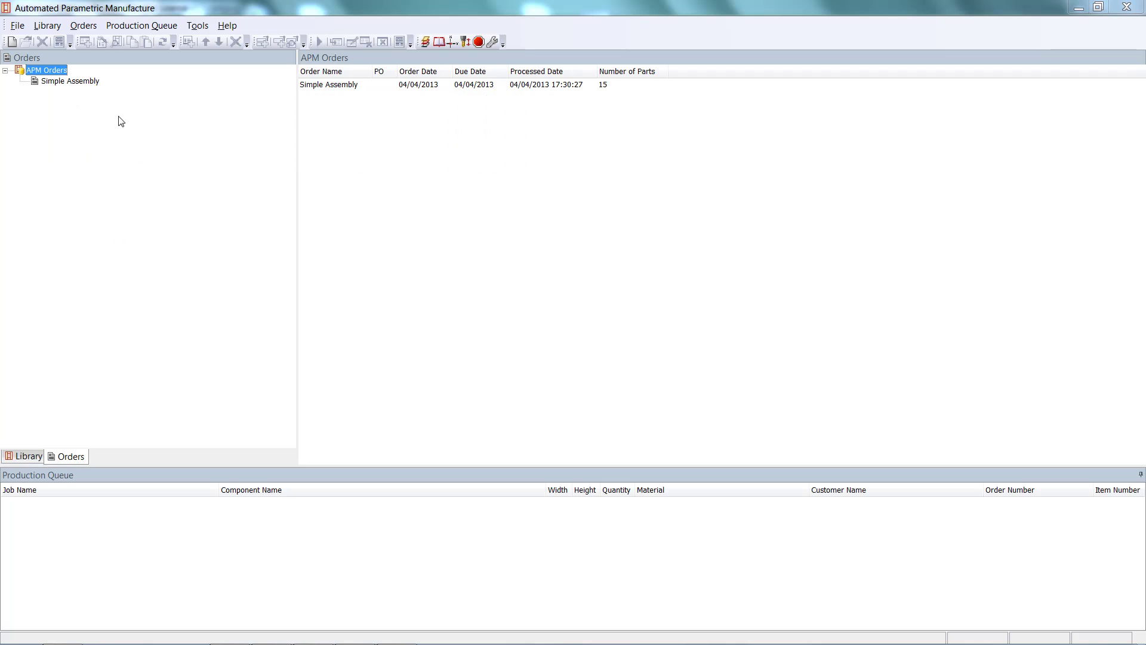
pyautogui.rightClick(72, 81)
pyautogui.click(112, 104)
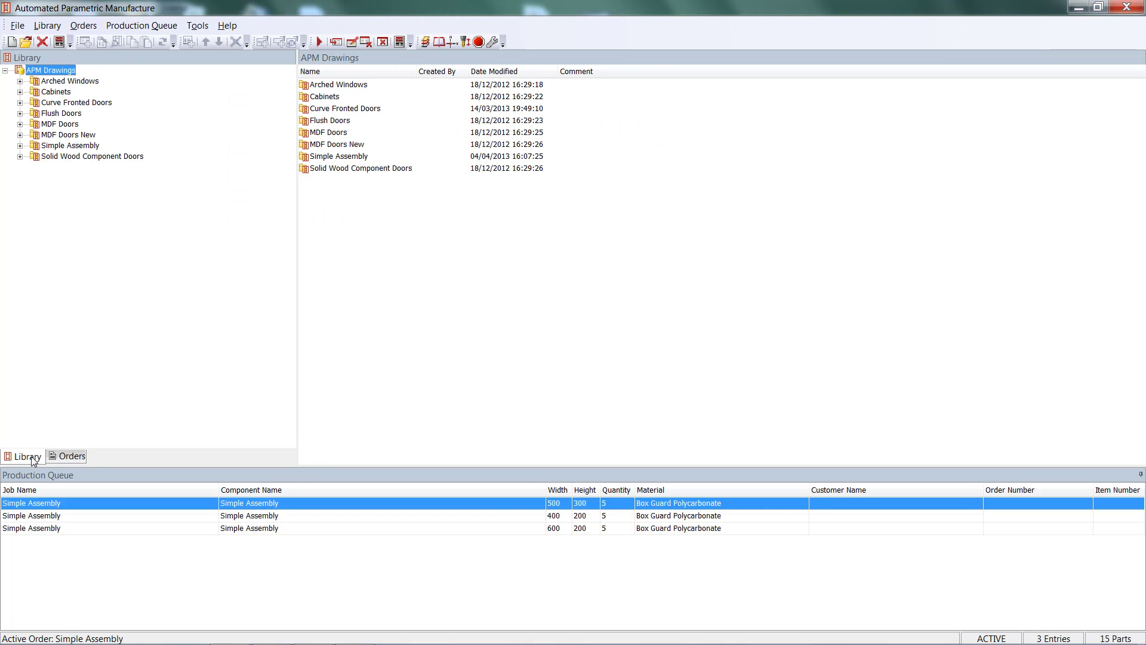
# Step: Add a 300×300 Simple Assembly job with quantity 7 to the production queue
pyautogui.click(21, 146)
pyautogui.click(83, 156)
pyautogui.rightClick(87, 156)
pyautogui.click(128, 166)
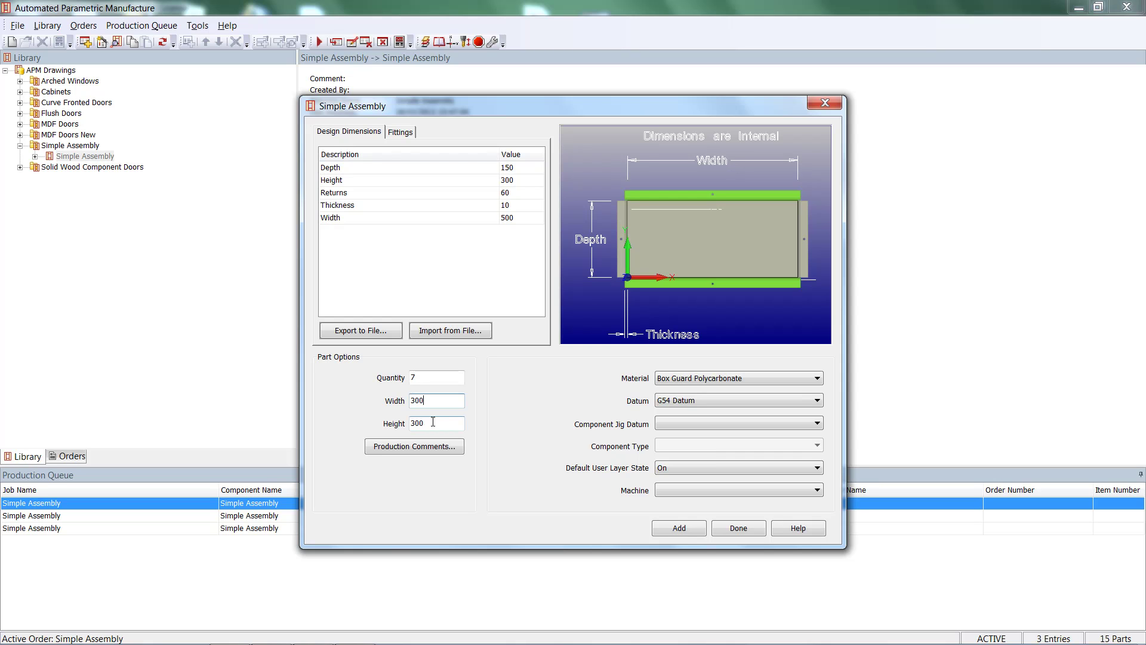
pyautogui.click(678, 527)
pyautogui.click(738, 528)
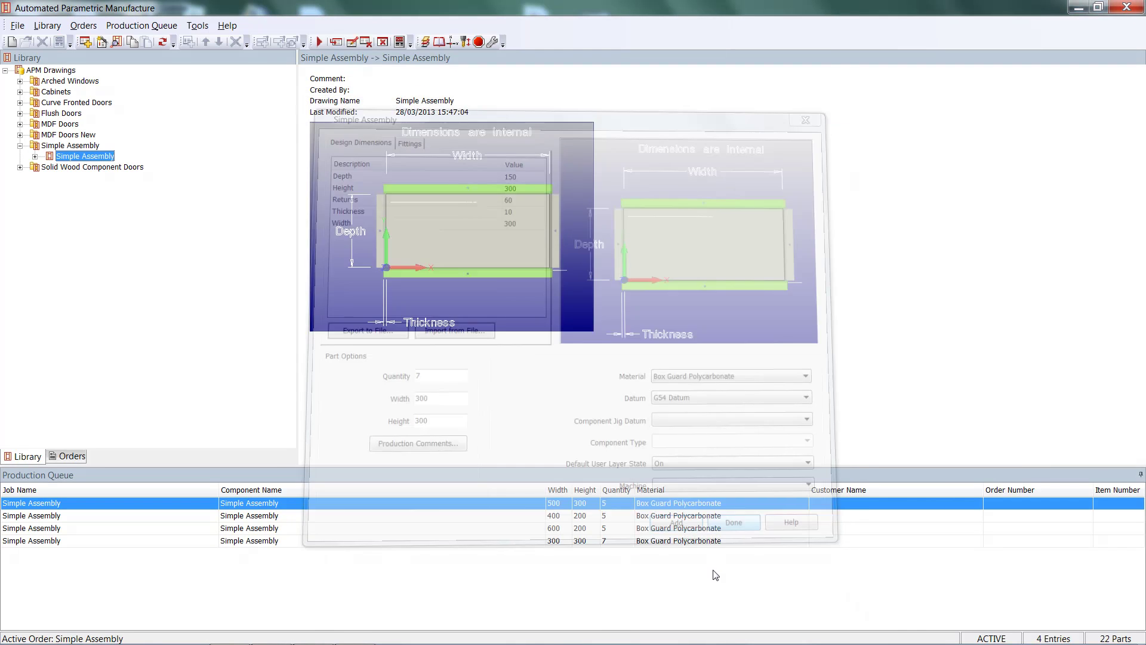
pyautogui.rightClick(711, 574)
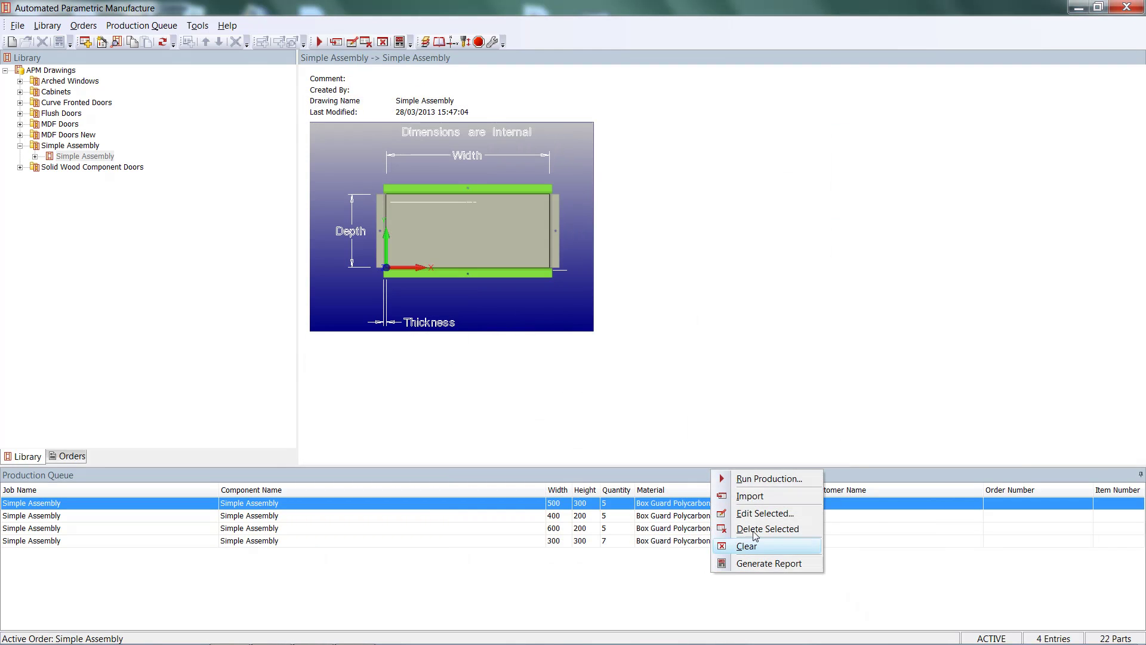
# Step: Run production on the four queued jobs, shut down APM, and start CAD to CAM
pyautogui.click(754, 477)
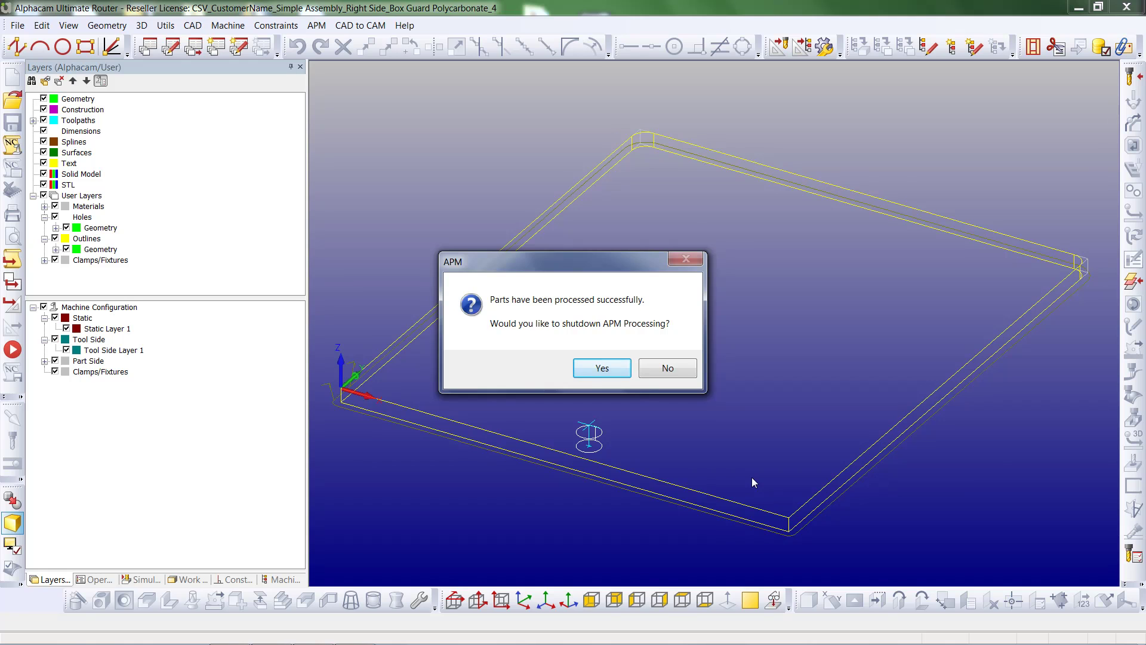
pyautogui.press('Return')
pyautogui.click(361, 25)
pyautogui.click(379, 40)
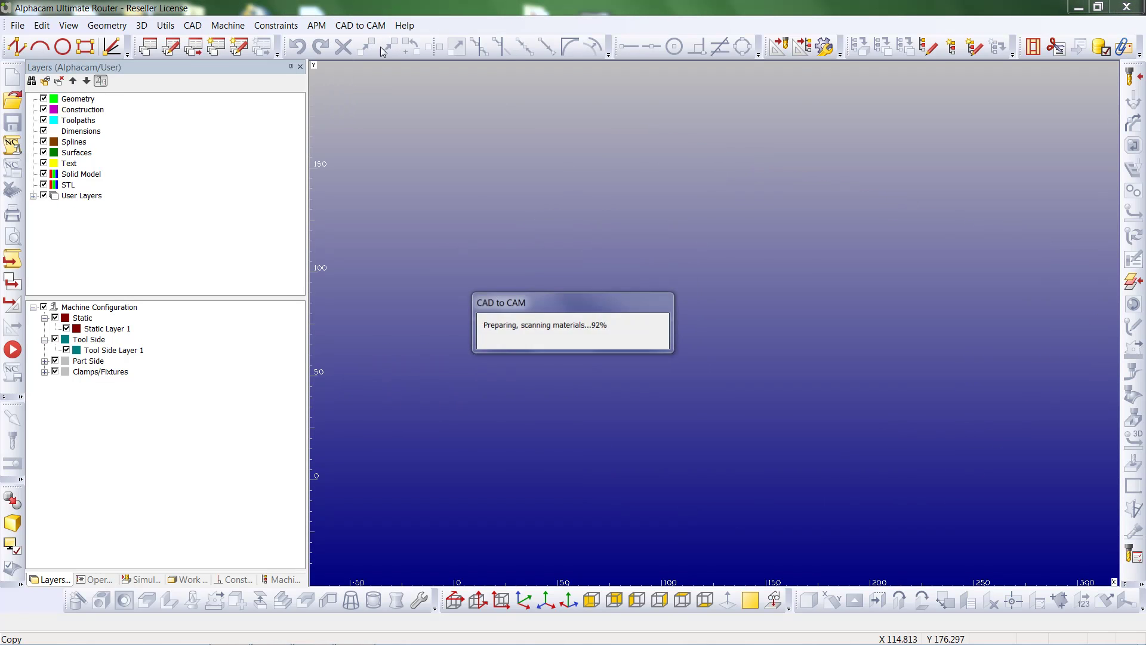
# Step: Load the Simple Assembly.csv cutlist and run the CAD to CAM wizard to nest the parts
pyautogui.click(771, 179)
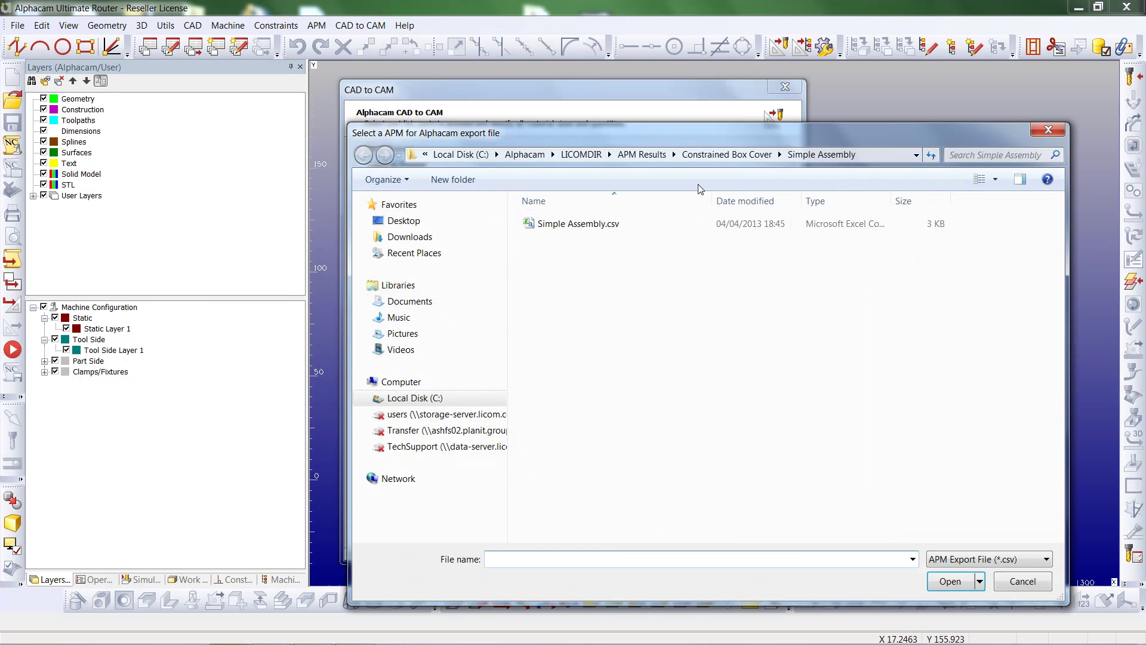
pyautogui.click(562, 225)
pyautogui.click(951, 582)
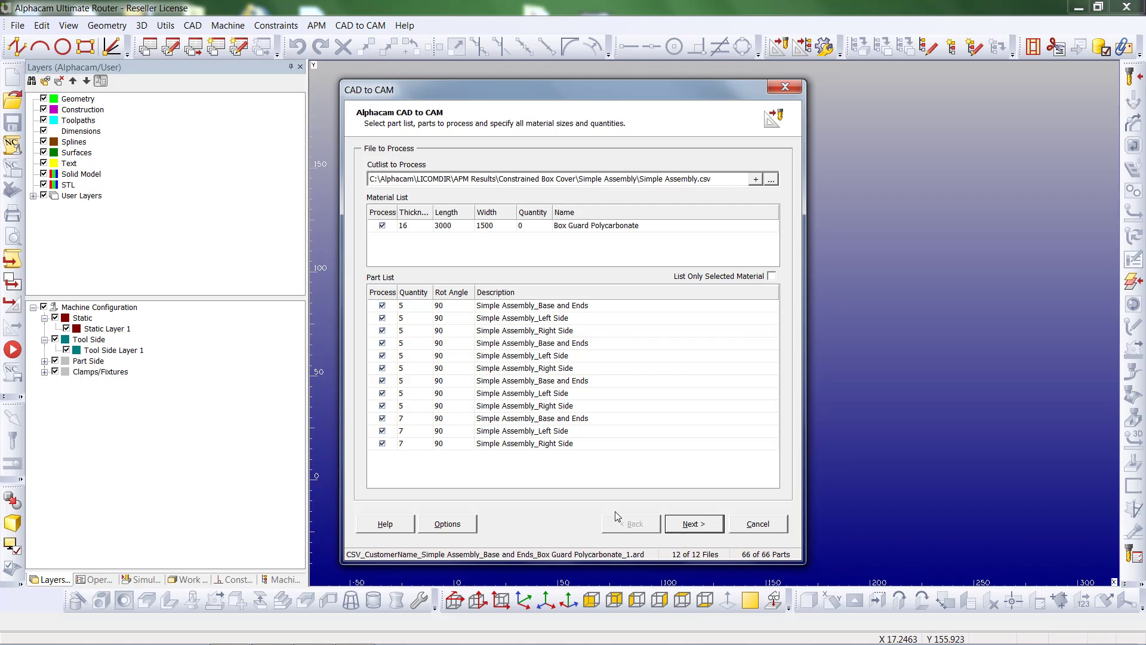
pyautogui.click(690, 525)
pyautogui.click(691, 526)
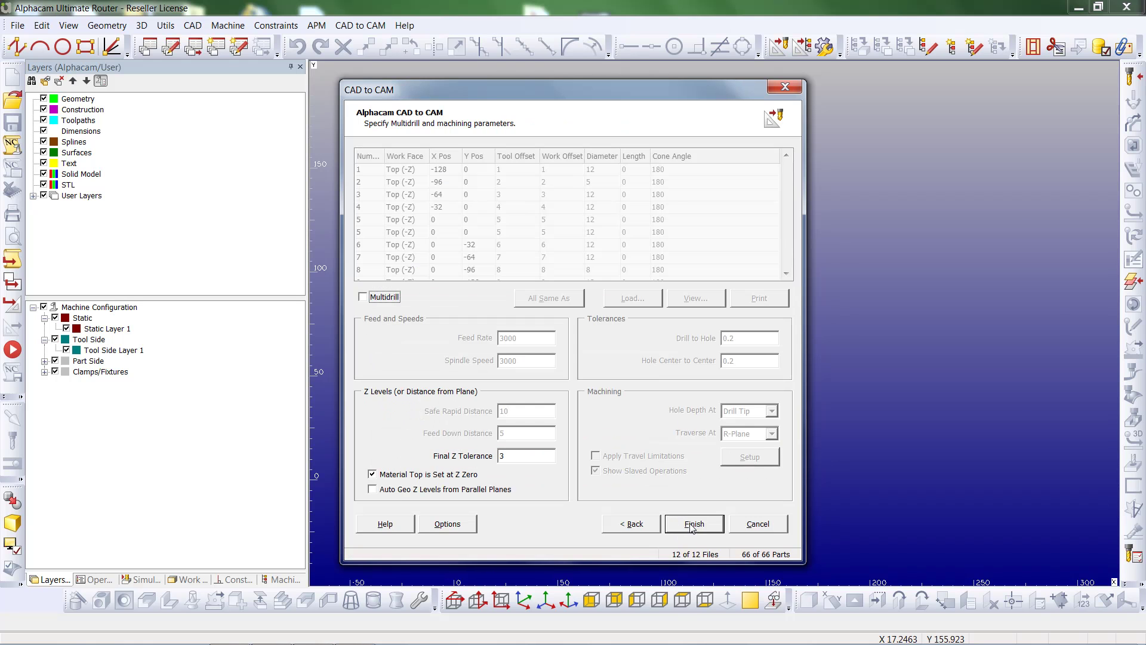
pyautogui.click(690, 525)
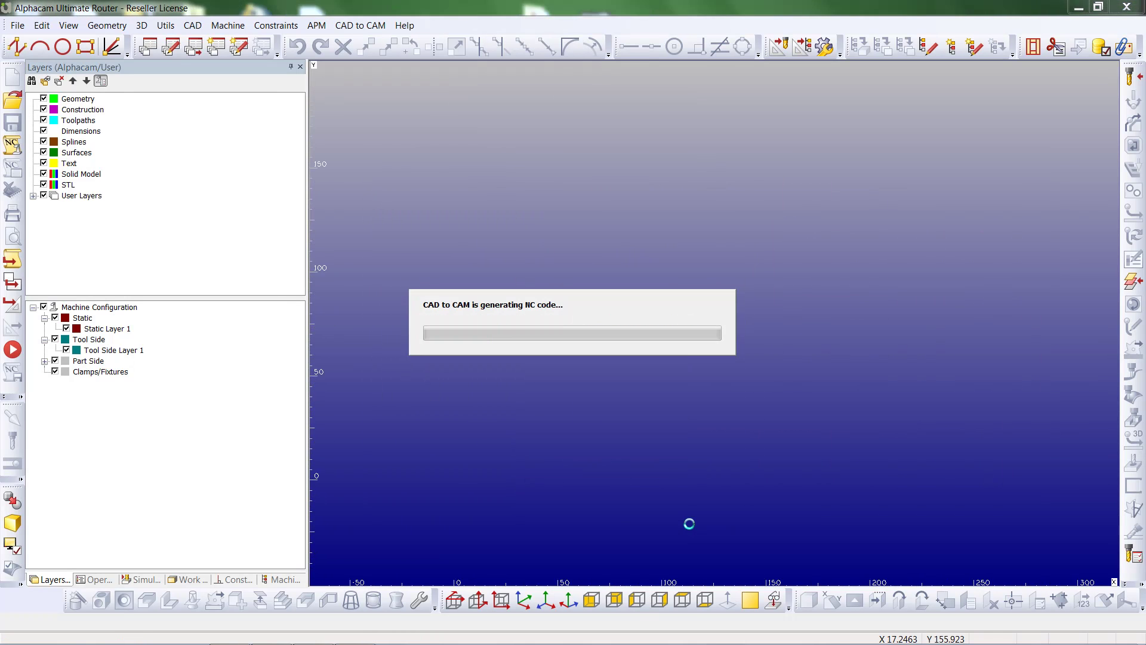
pyautogui.press('Return')
# Step: Preview the Box Guard Polycarbonate A1, A2 and A3 nest drawings from the Nest Drawings folder
pyautogui.hotkey('ctrl', 'o')
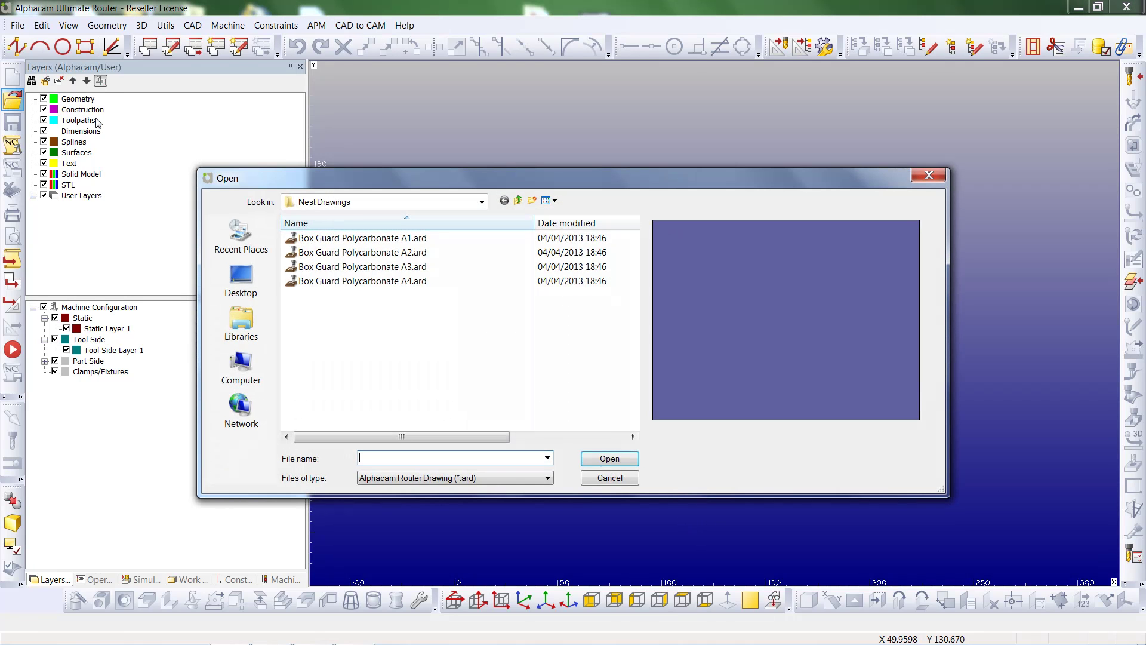
pyautogui.click(369, 239)
pyautogui.click(371, 253)
pyautogui.click(371, 267)
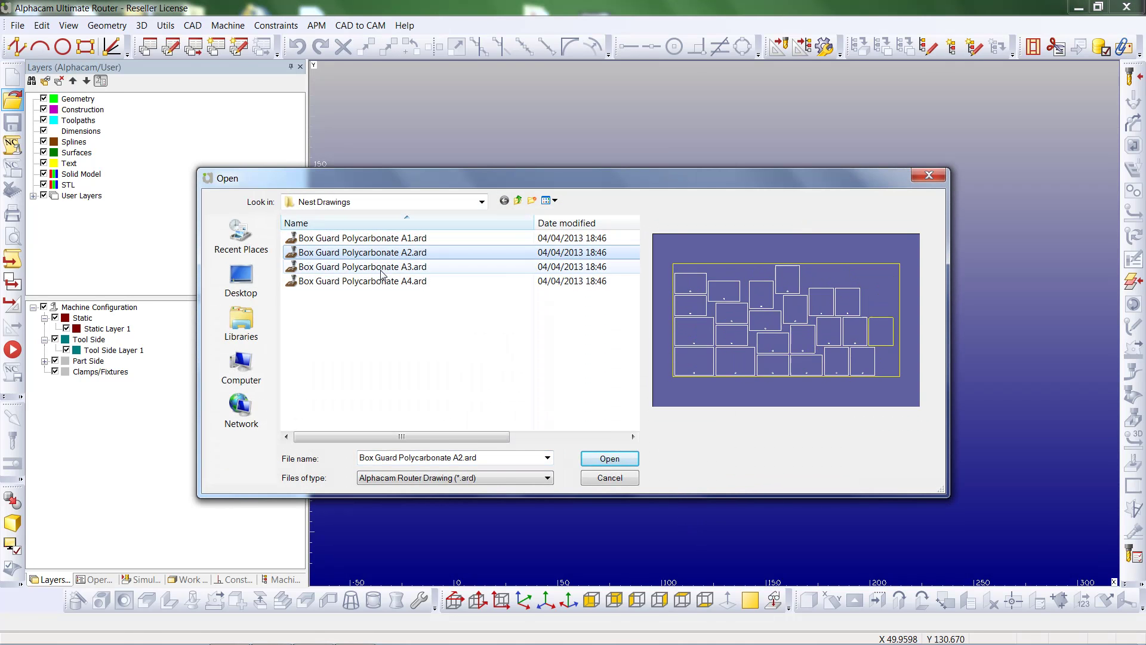